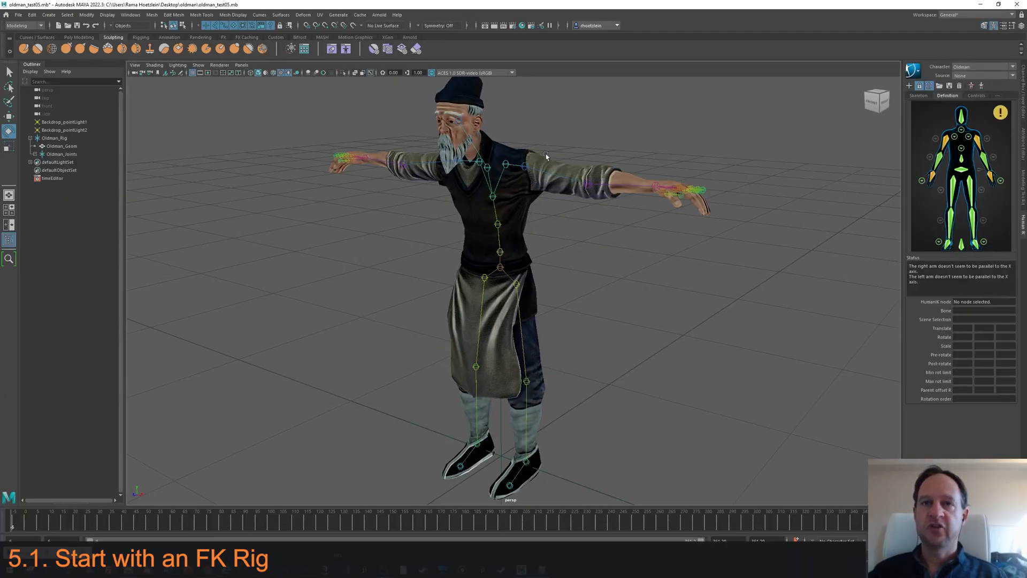
Step: Create a custom rig mapping for the Oldman character from its HumanIK definition
alt+drag(546, 155, 517, 170)
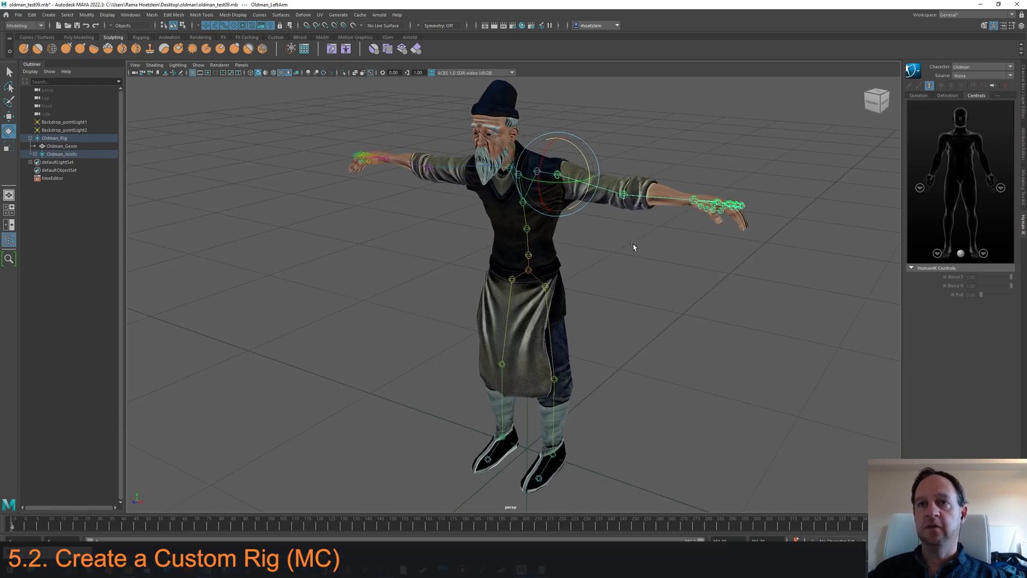
mouse_move(636, 248)
alt+middle_down()
mouse_move(646, 244)
mouse_move(632, 249)
alt+middle_up()
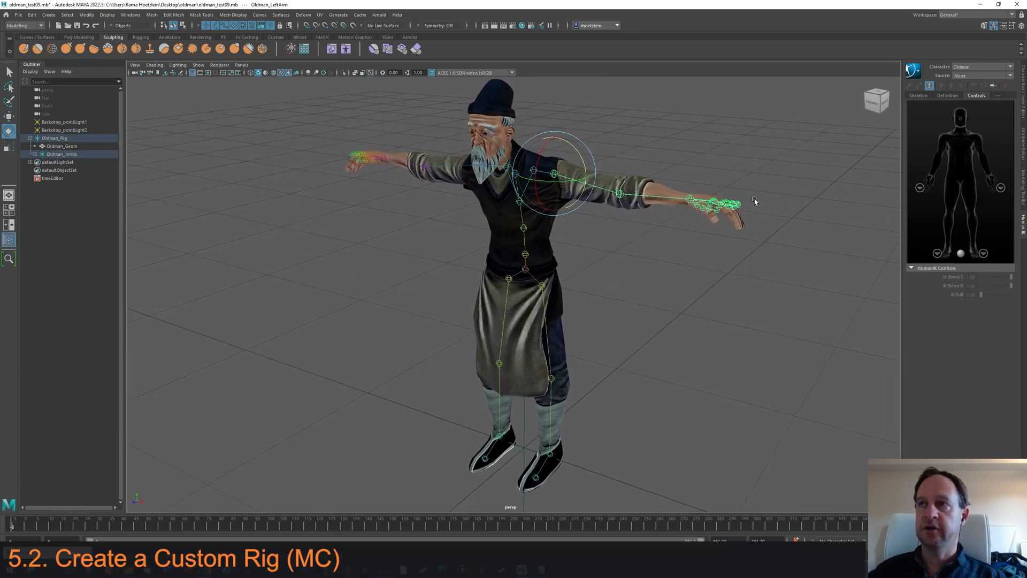
click(947, 95)
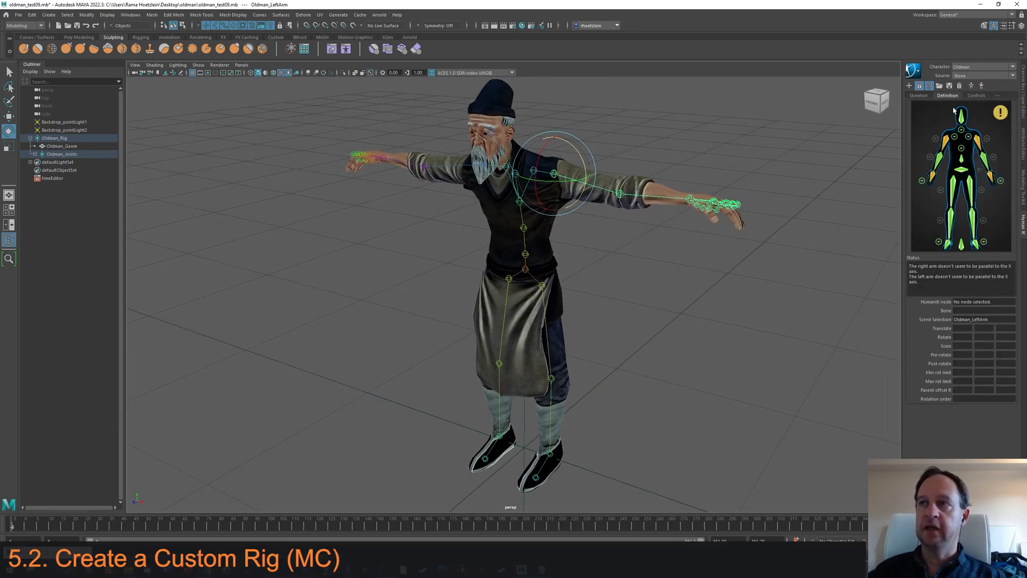
click(982, 88)
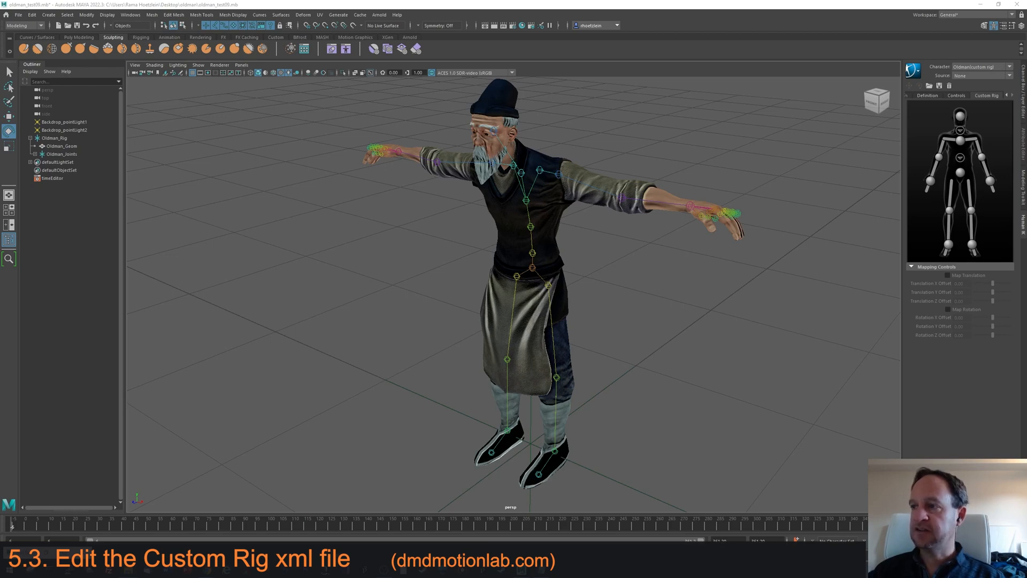
Step: Switch to the oldman desktop folder and open Oldman_CustomRig.xml in Notepad, with the window widened to fit its mapping lines
drag(1026, 438, 711, 141)
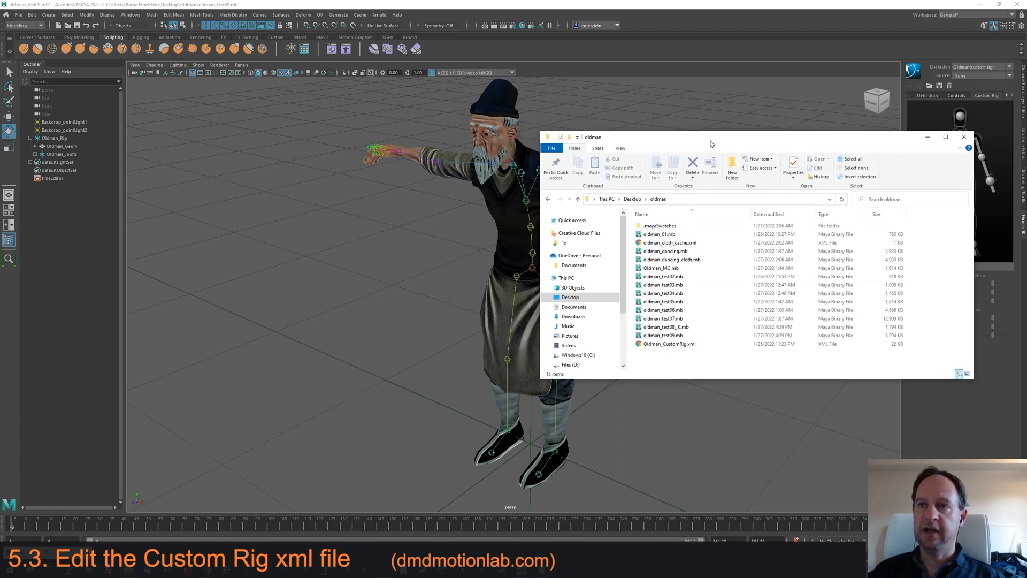
right_click(670, 346)
click(694, 360)
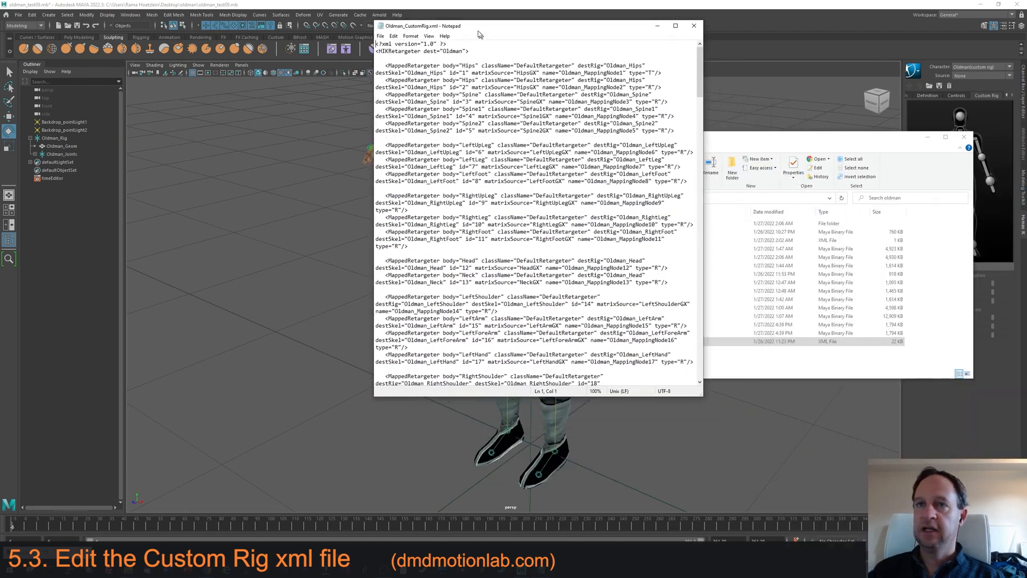
drag(688, 378, 1014, 389)
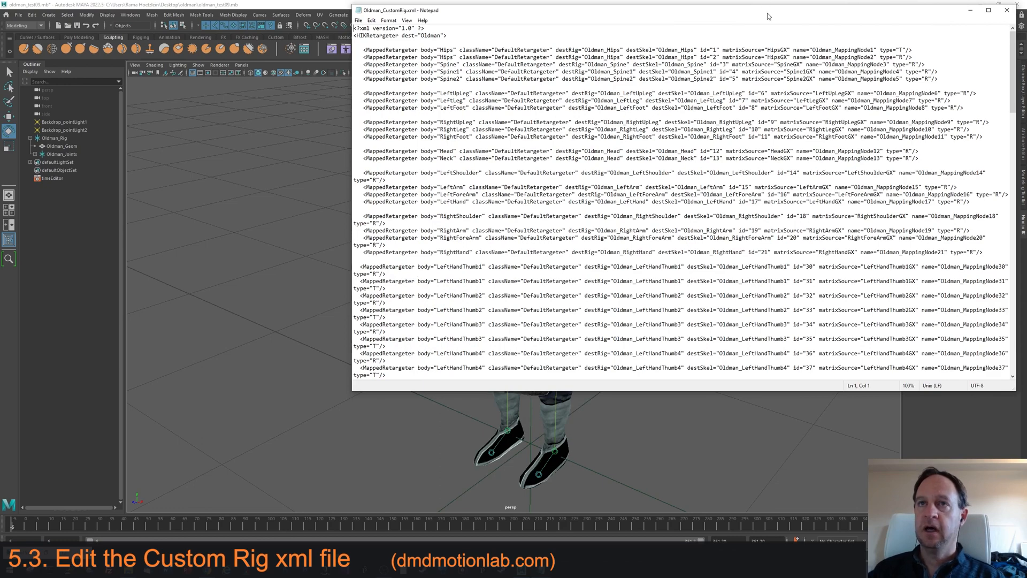
drag(767, 16, 723, 19)
drag(974, 119, 1010, 121)
drag(669, 21, 628, 19)
Step: Examine the body and finger mapping entries in Oldman_CustomRig.xml, including the Oldman prefix in the node names and the HIKRetargeter dest attribute
scroll(797, 102, down, 11)
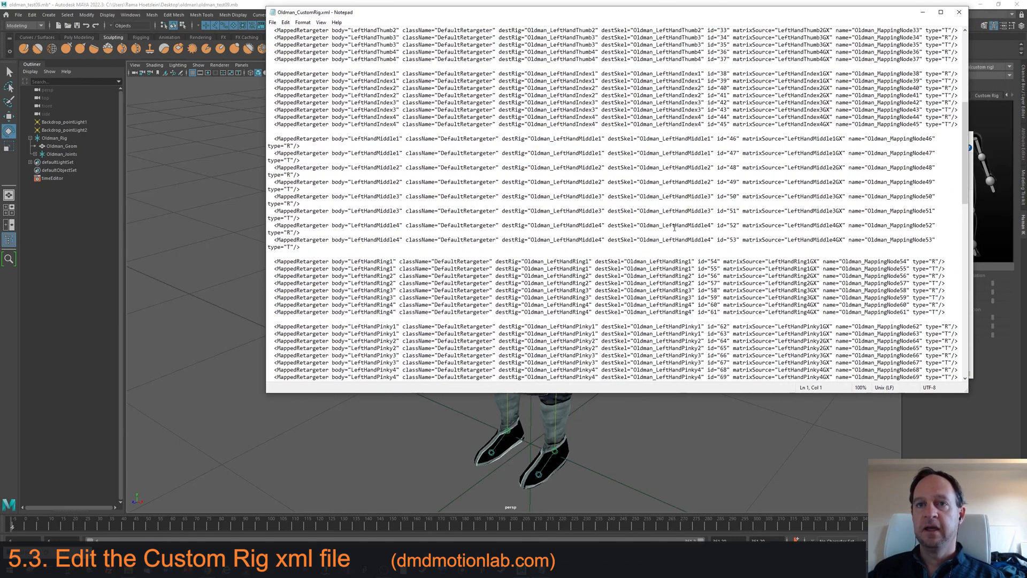
drag(968, 182, 1023, 176)
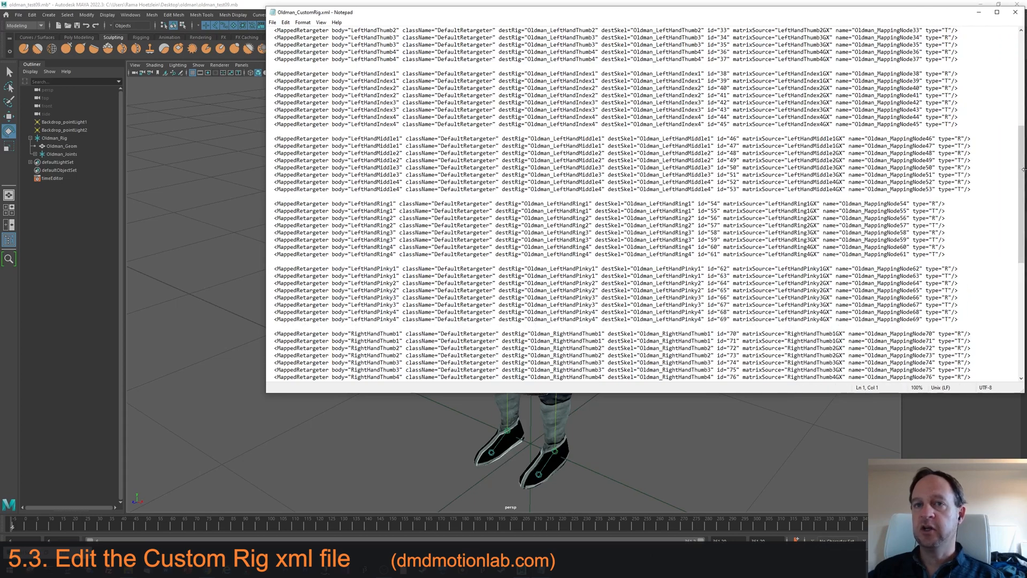
scroll(399, 294, down, 12)
scroll(437, 78, up, 12)
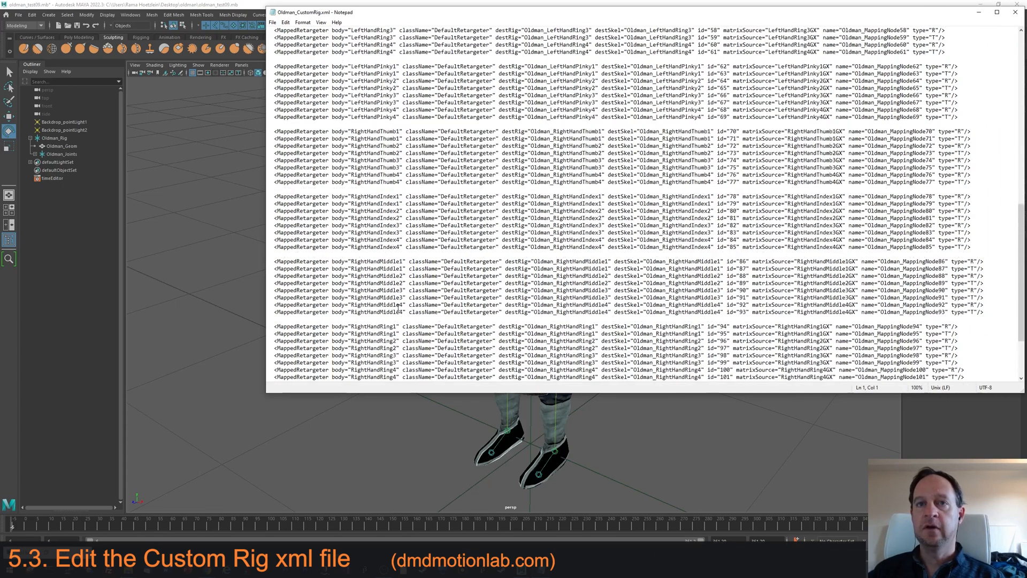
scroll(479, 228, up, 11)
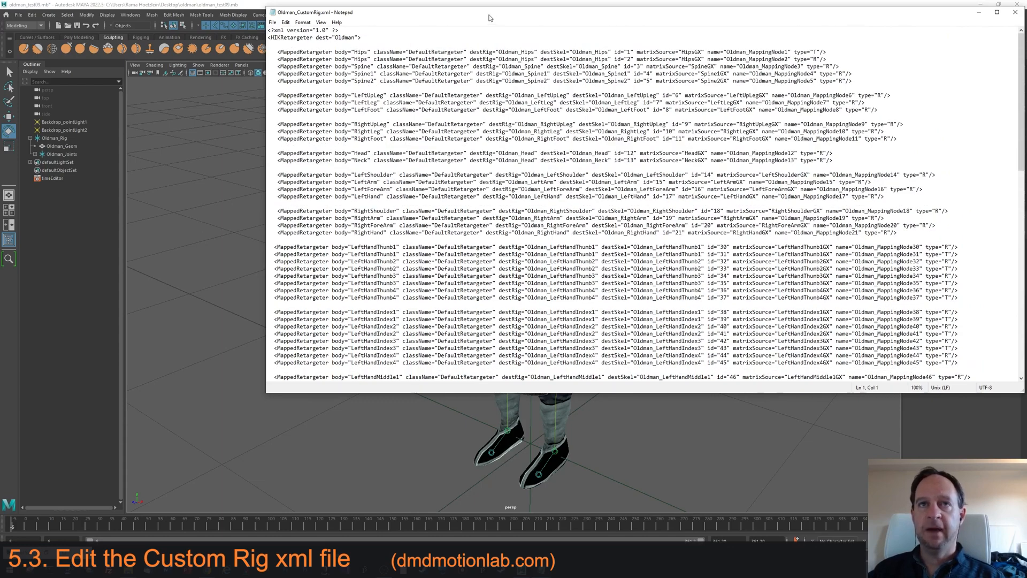
drag(488, 14, 493, 24)
click(454, 104)
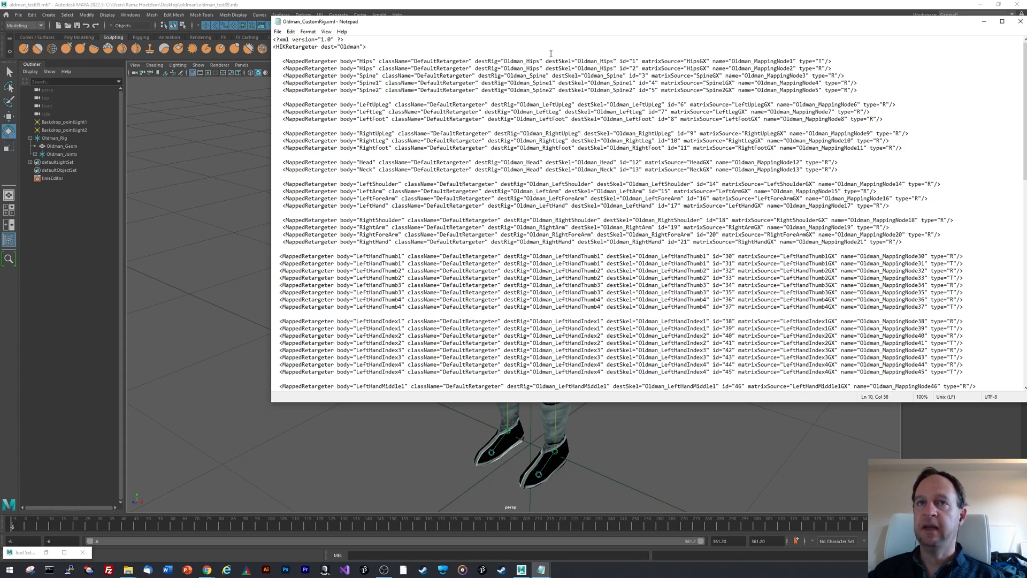
drag(755, 61, 739, 62)
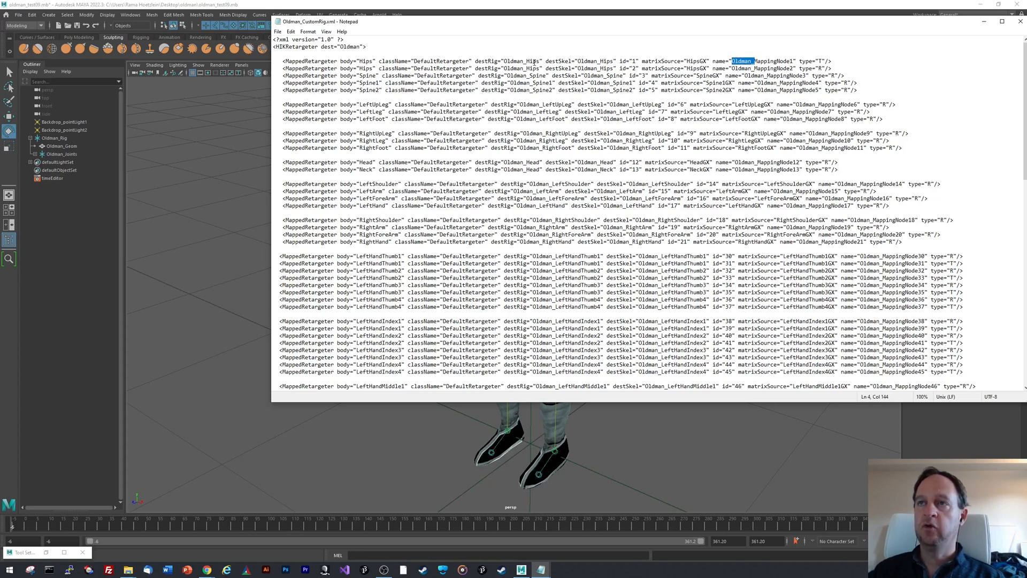
drag(361, 48, 340, 47)
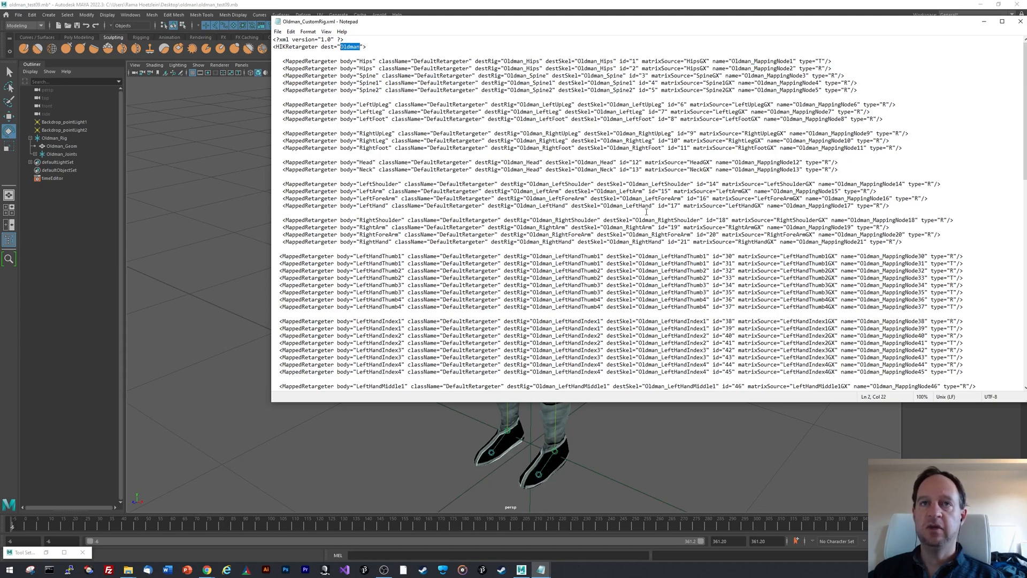
click(516, 97)
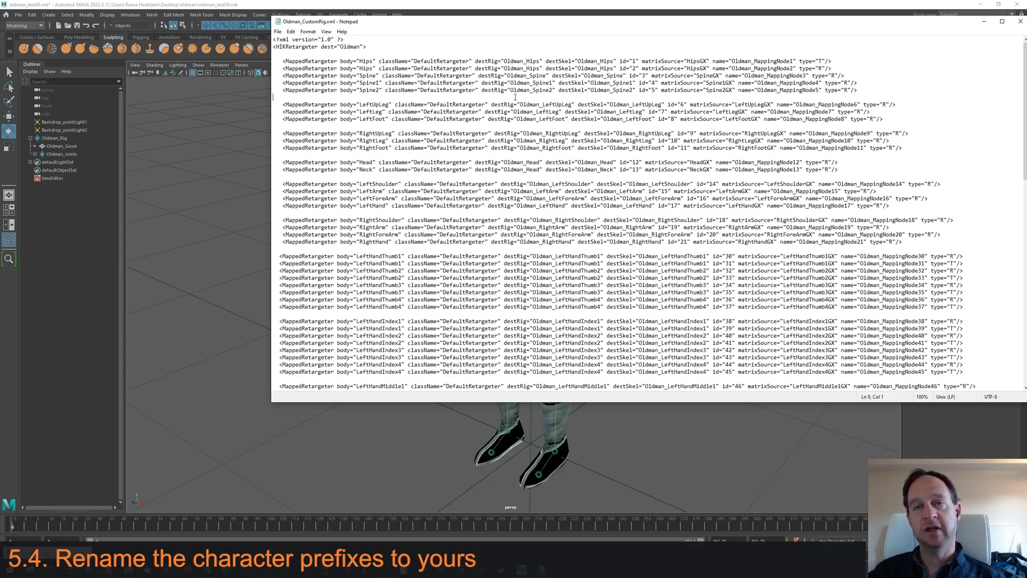
Step: Set up a find-and-replace for the Oldman_ prefix across the XML text and enter Oldman as the HIKRetargeter dest name
key(ctrl+a)
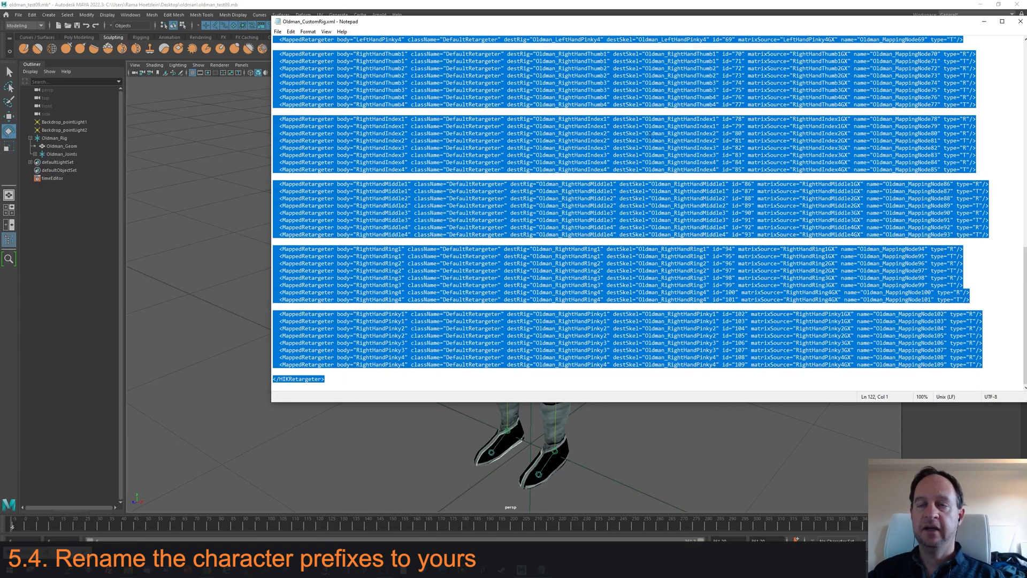
key(ctrl+h)
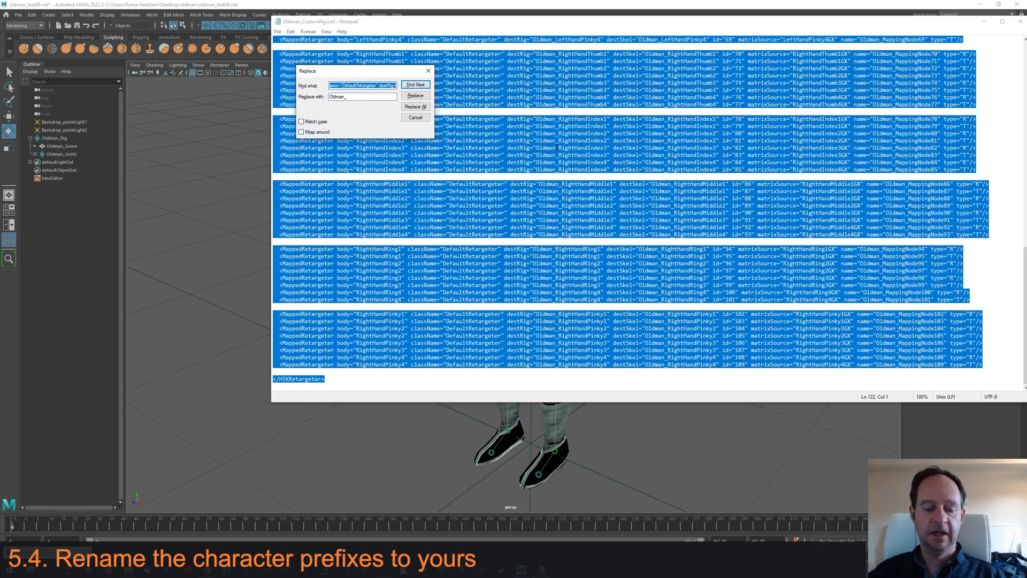
text(Oldman_)
key(Tab)
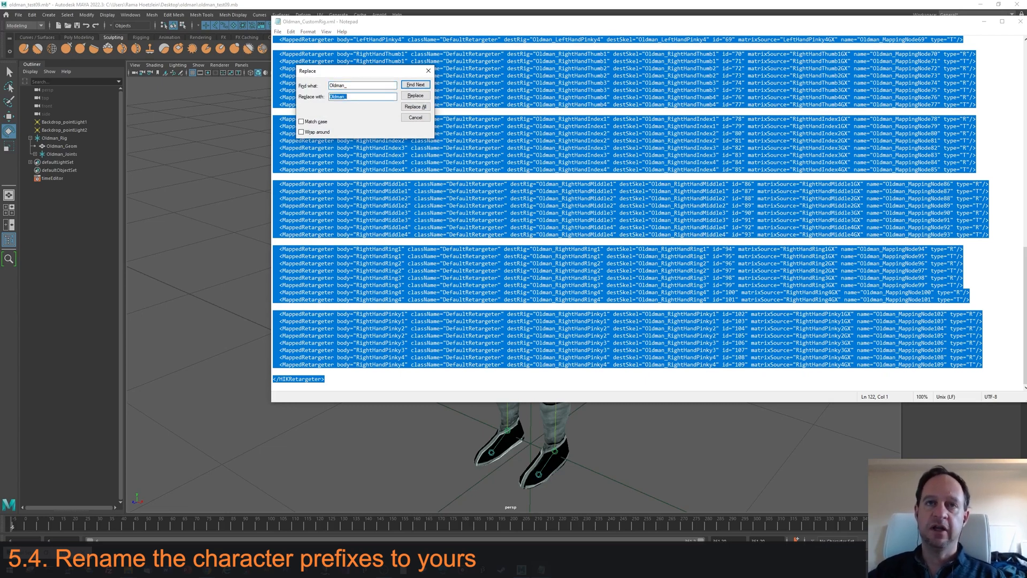
text(Oldman">)
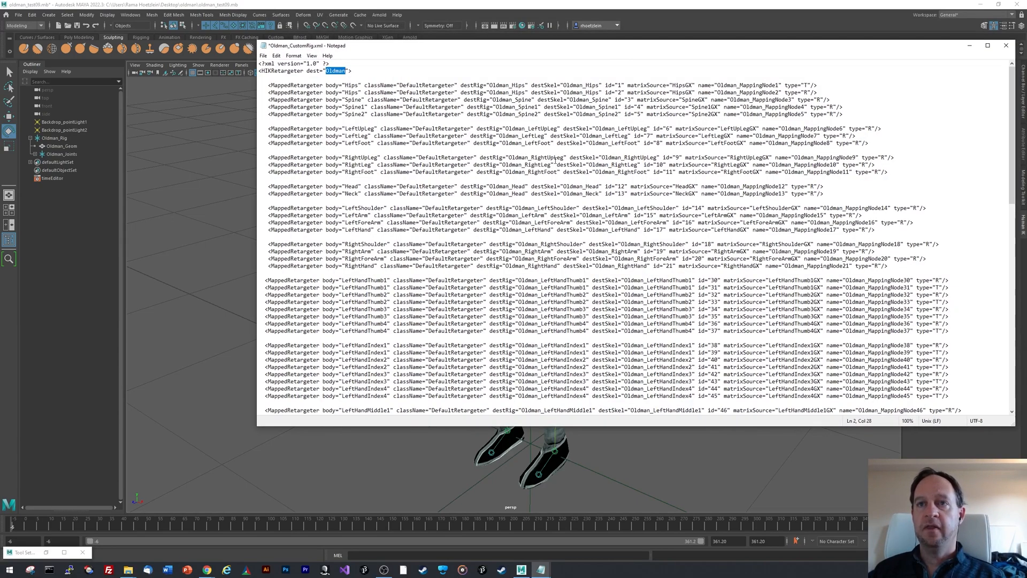
click(521, 208)
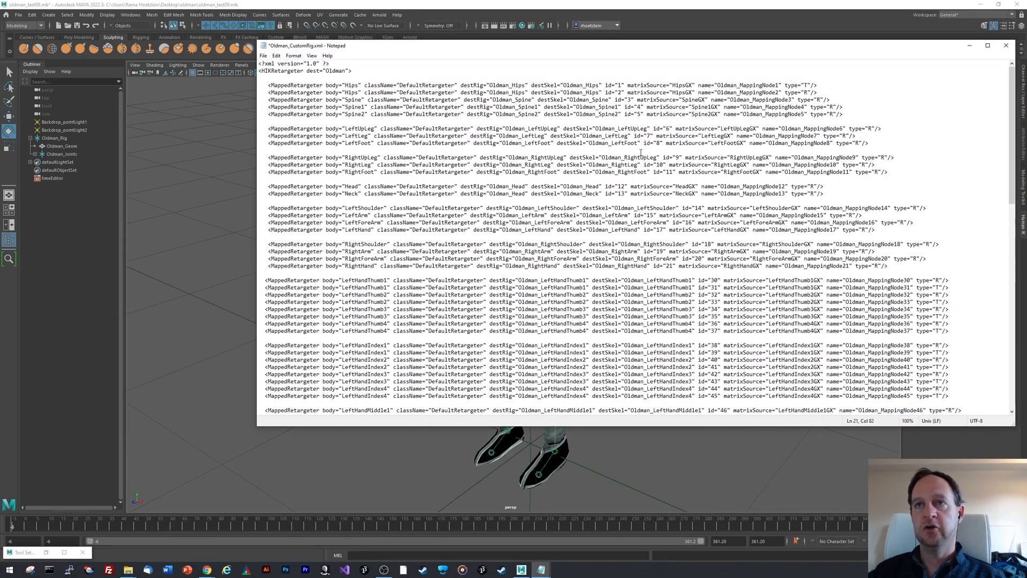
drag(652, 49, 621, 51)
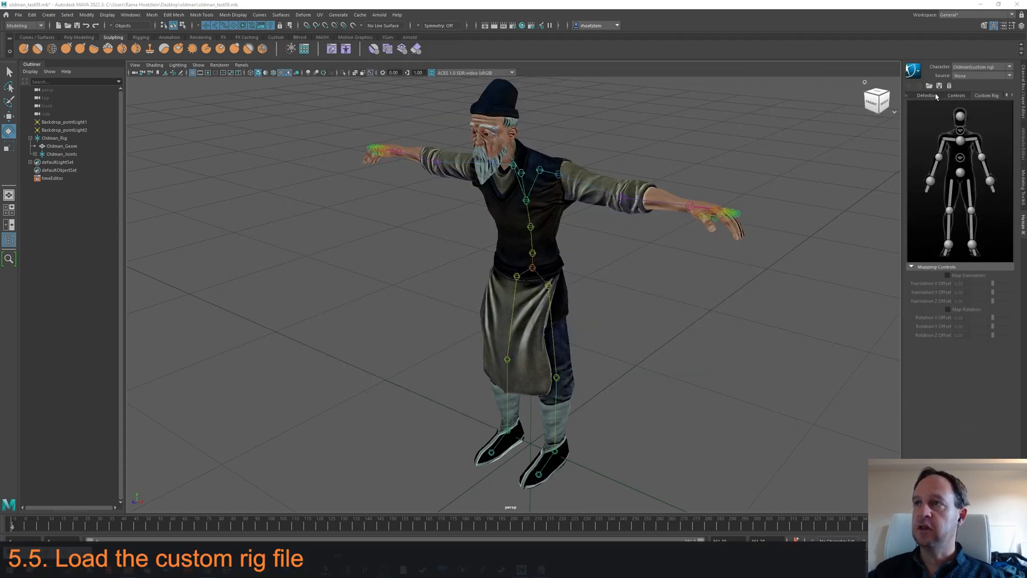
Step: Switch to Maya and import Oldman_CustomRig.xml as the rig mappings description for the custom rig
click(929, 86)
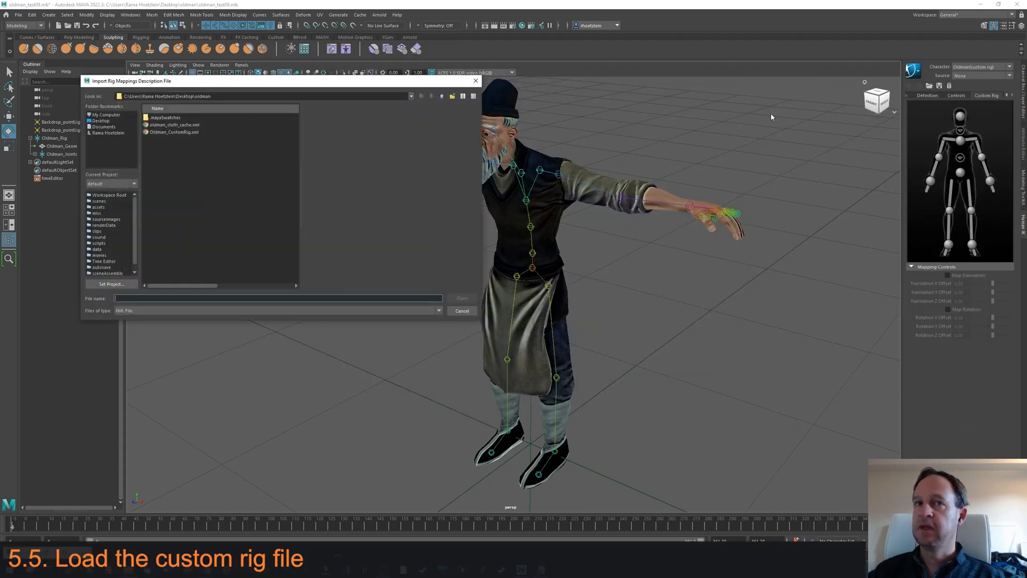
click(180, 132)
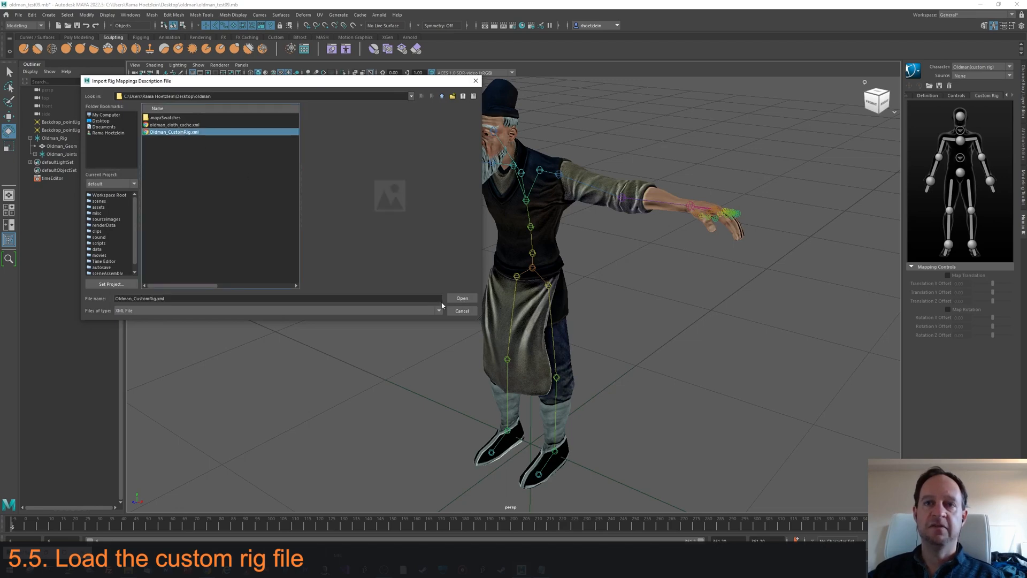
click(461, 299)
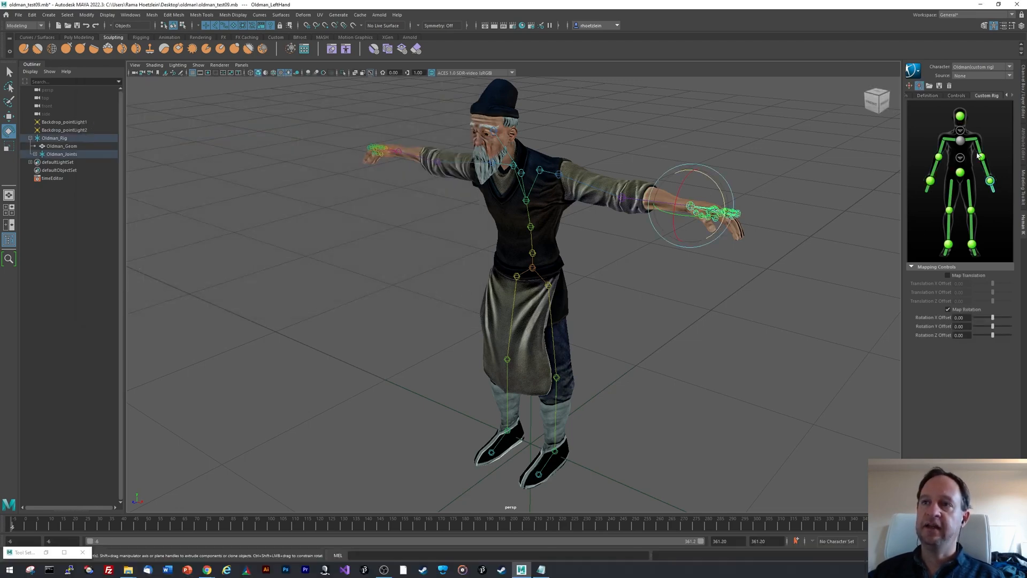
click(786, 158)
alt+middle_drag(763, 184, 792, 158)
alt+drag(792, 158, 745, 224)
Step: Save the scene under the new name oldman_test09_MC.mb in the oldman folder
key(alt+f)
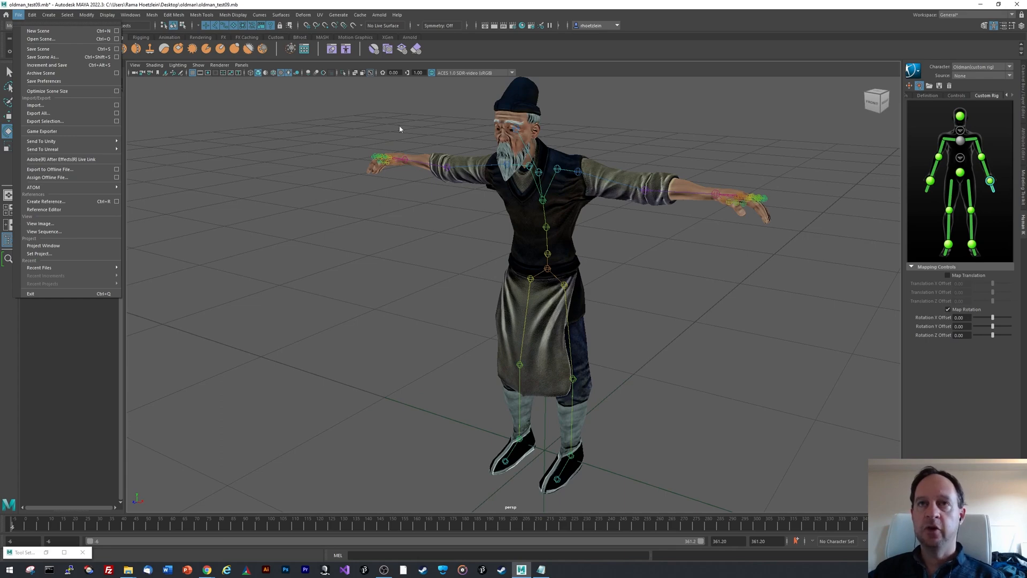
key(Escape)
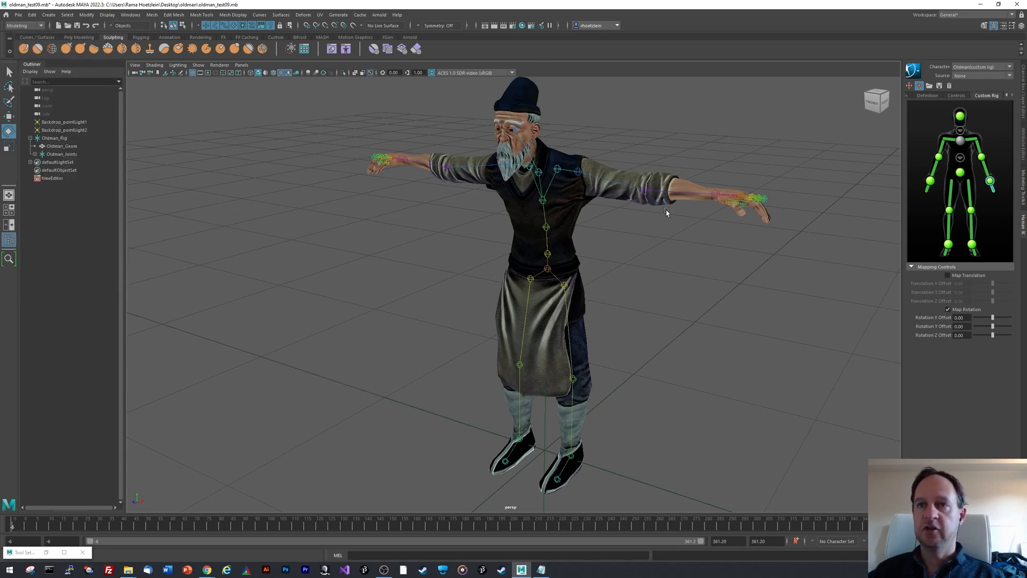
click(18, 14)
click(33, 57)
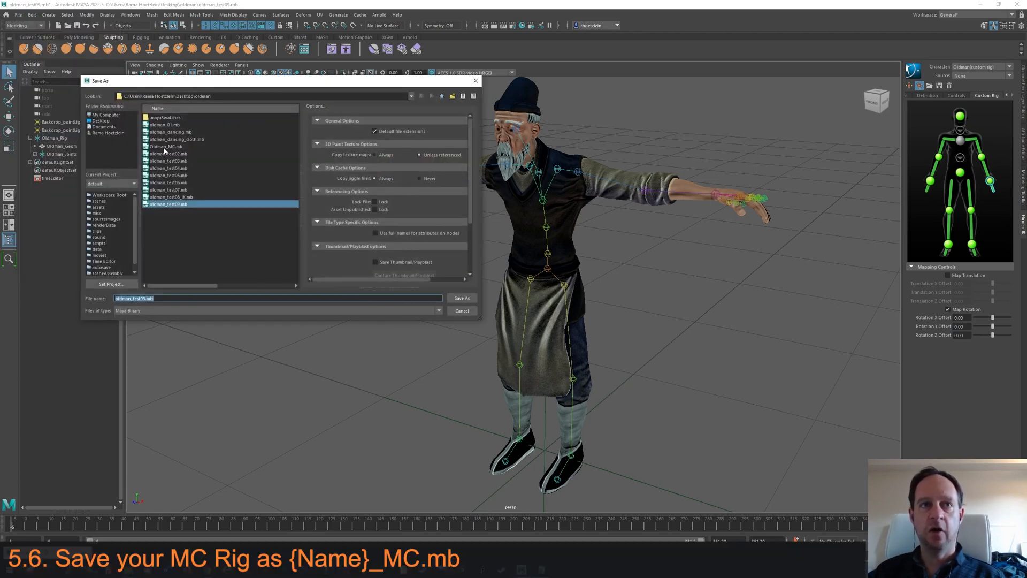
click(157, 298)
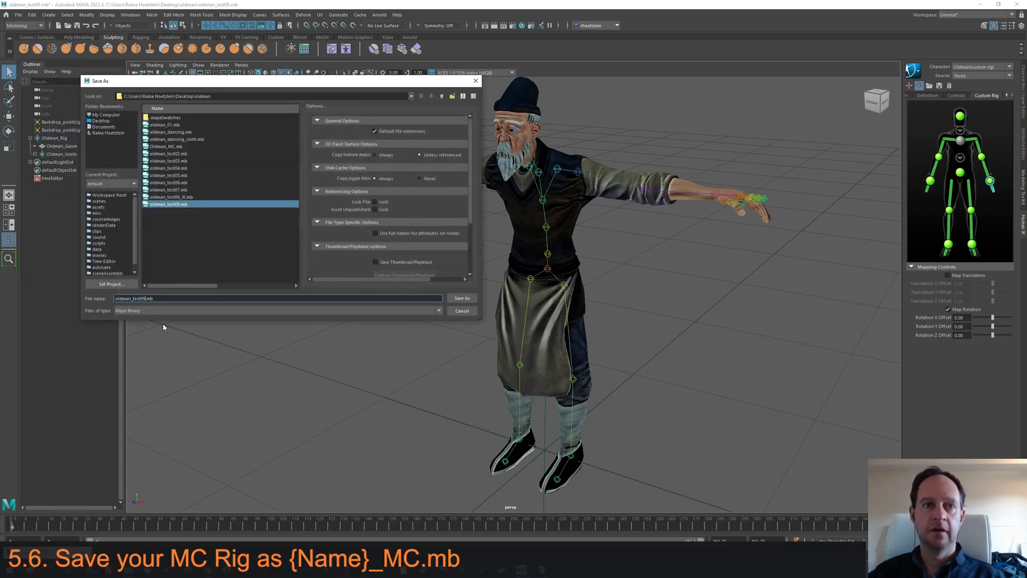
text(_)
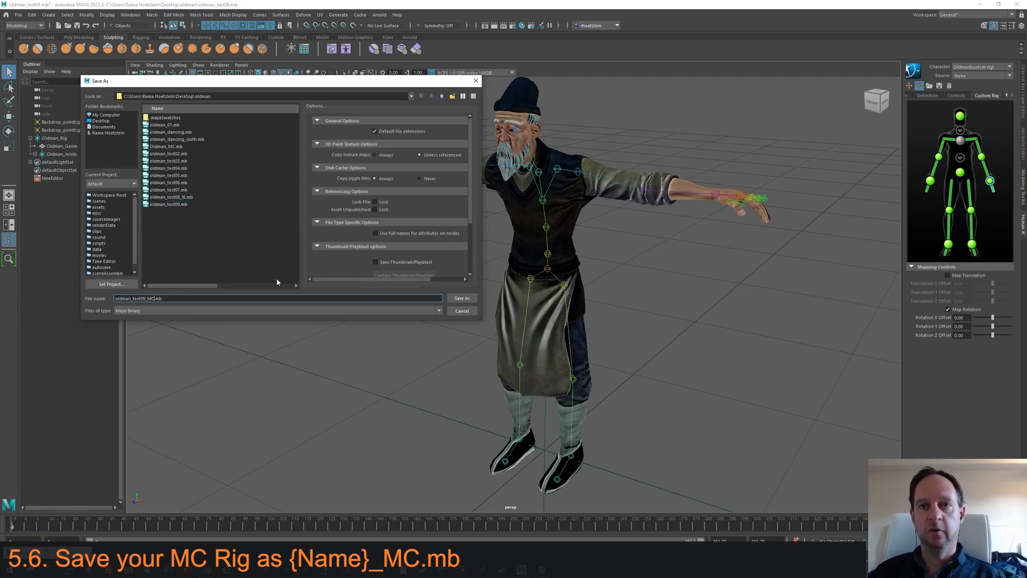
text(MC)
click(462, 298)
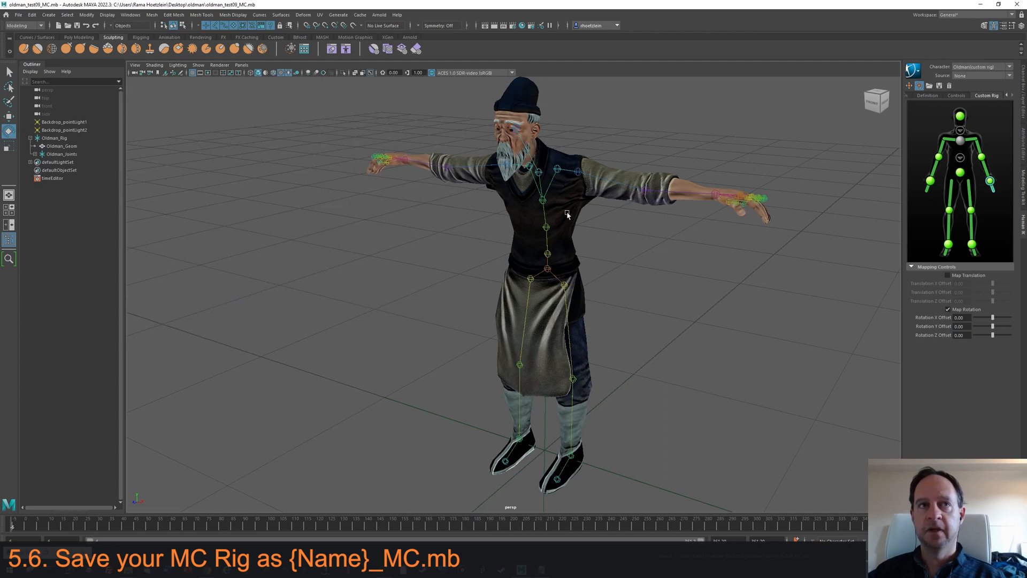
alt+drag(464, 295, 603, 242)
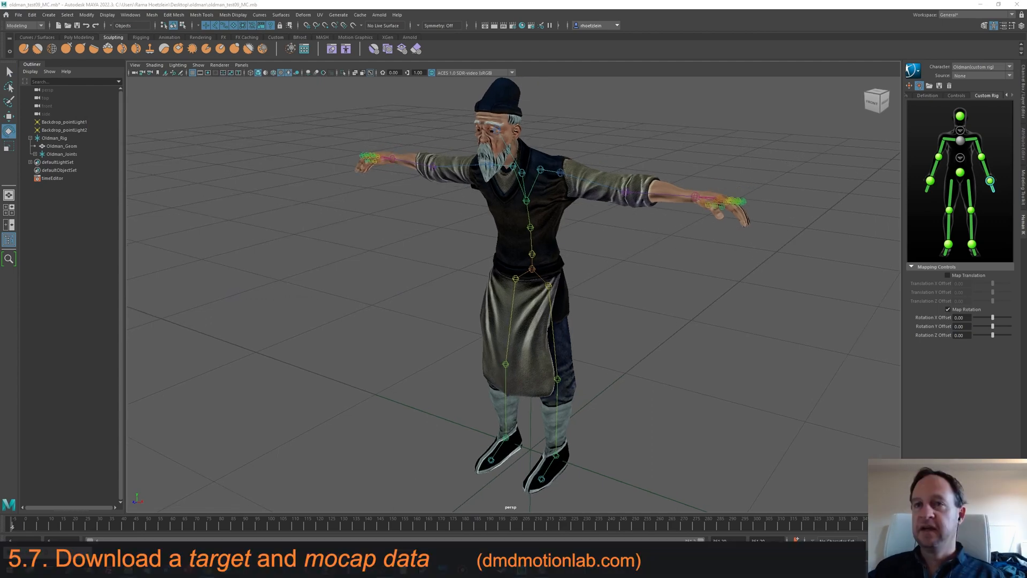
Step: Switch to dmdmotionlab.com in the browser and open the Motion Library's CMU motion data page
drag(1026, 132, 435, 45)
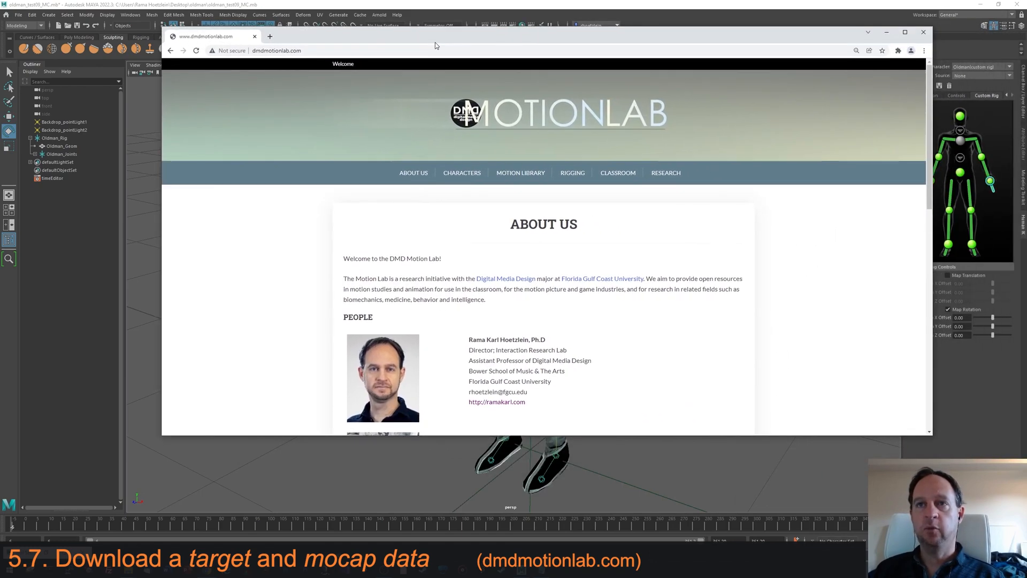
click(531, 173)
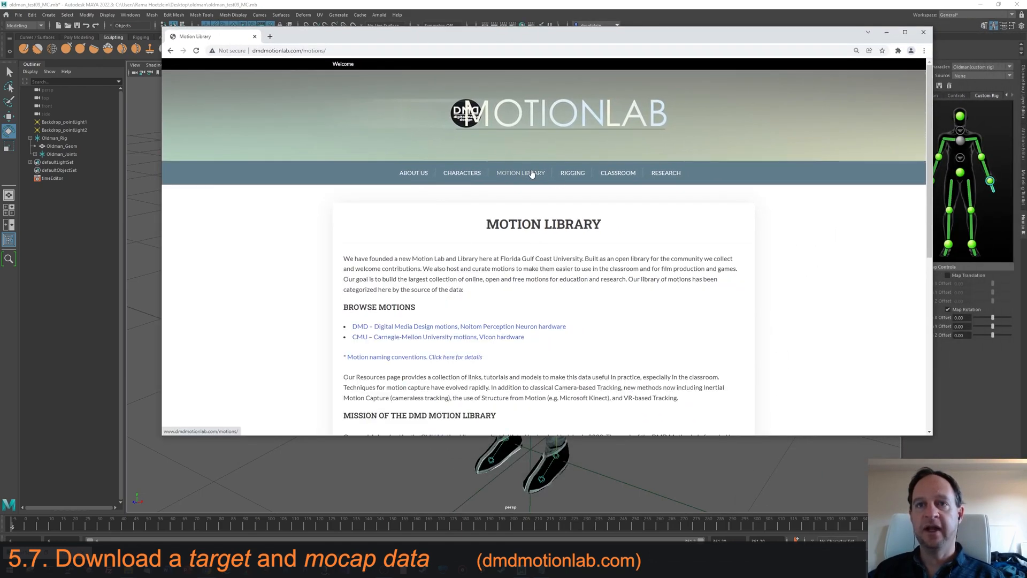
drag(516, 35, 488, 29)
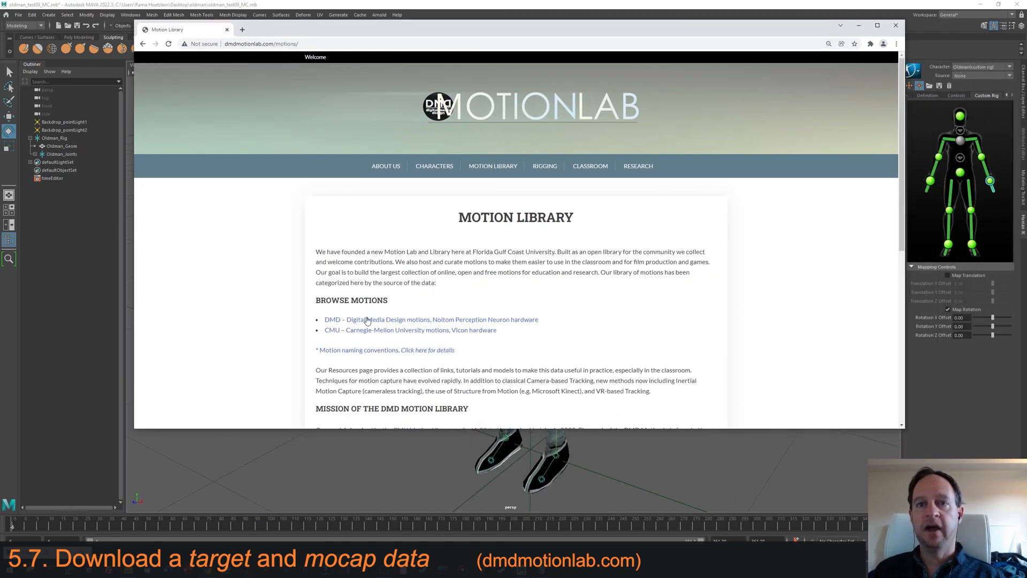
click(406, 333)
drag(537, 26, 650, 12)
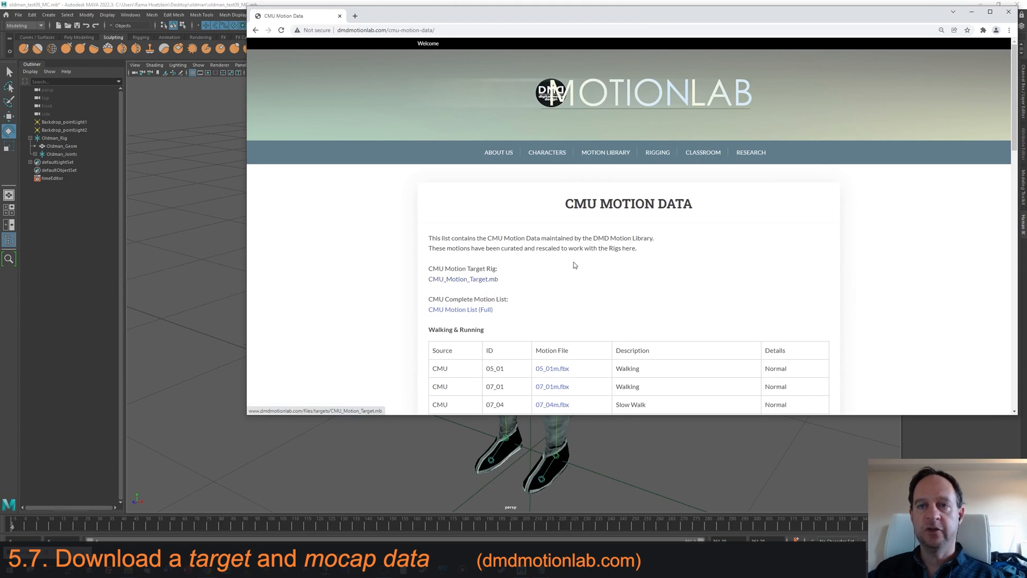
Step: Download the CMU_Motion_Target.mb target rig and look through the motion tables on the CMU Motion Data page
scroll(574, 265, down, 1)
scroll(671, 233, down, 20)
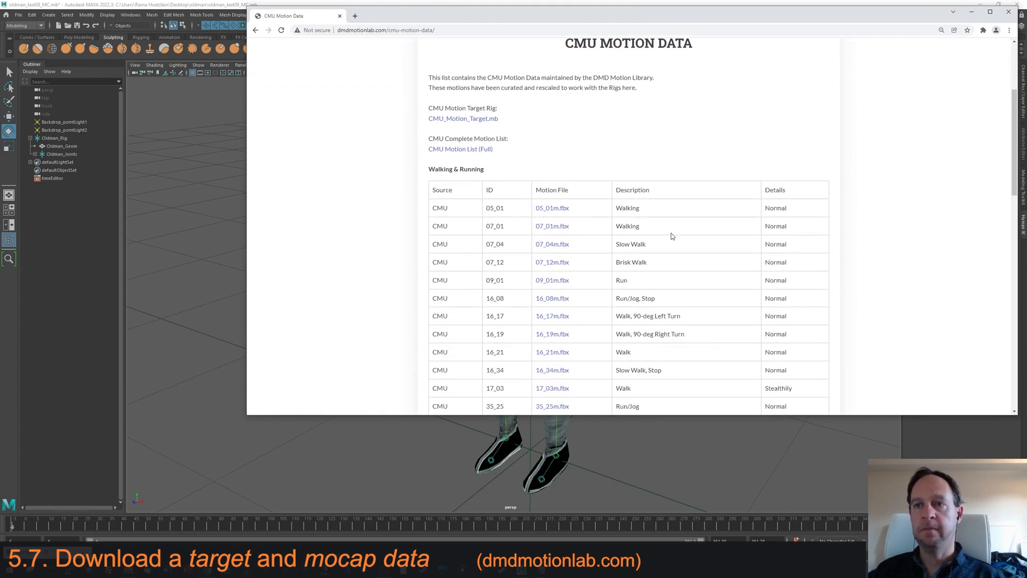
scroll(673, 252, down, 2)
scroll(607, 210, up, 3)
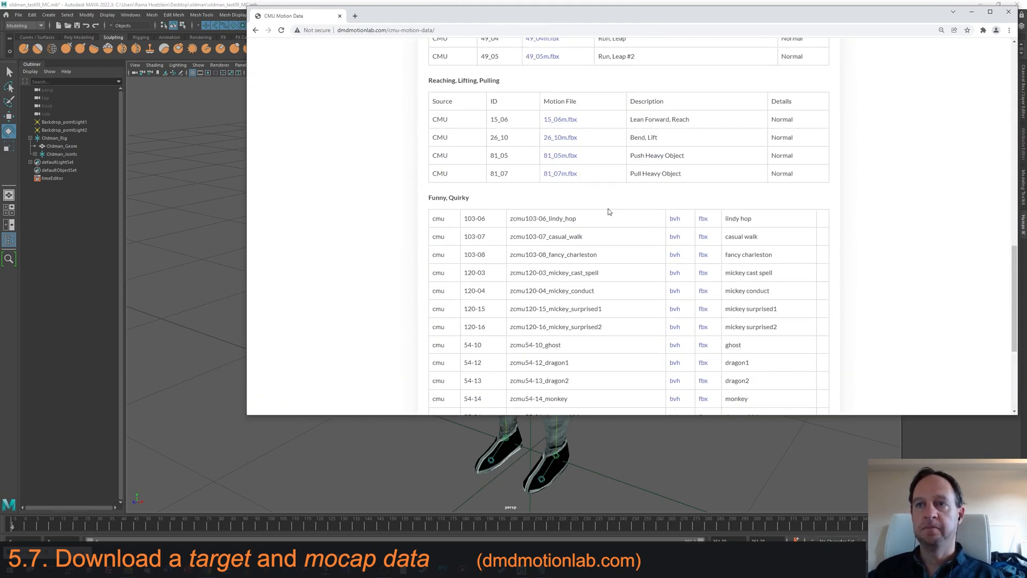
scroll(619, 96, down, 1)
drag(664, 18, 639, 43)
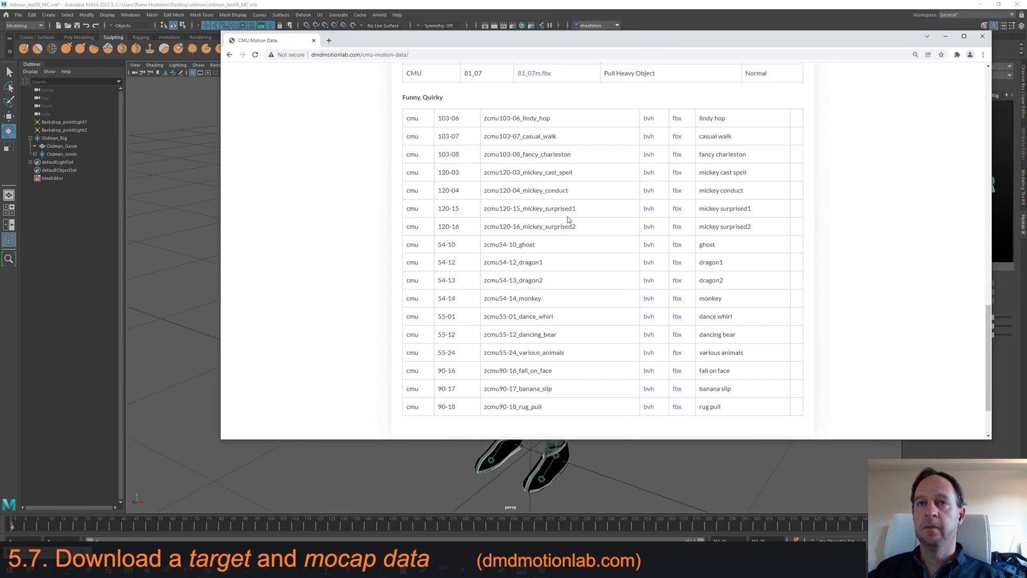
scroll(495, 273, up, 20)
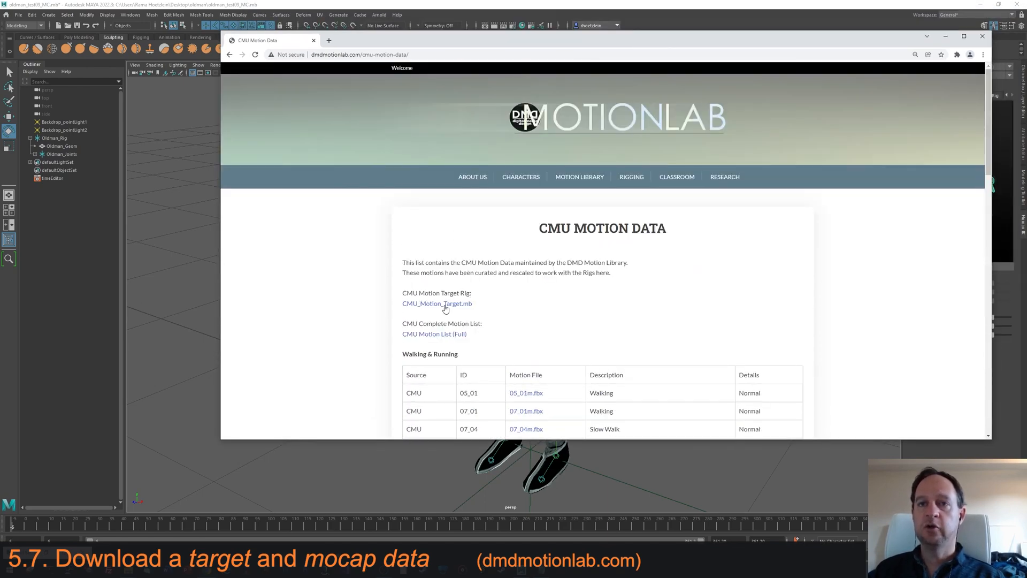
click(445, 304)
scroll(642, 220, down, 20)
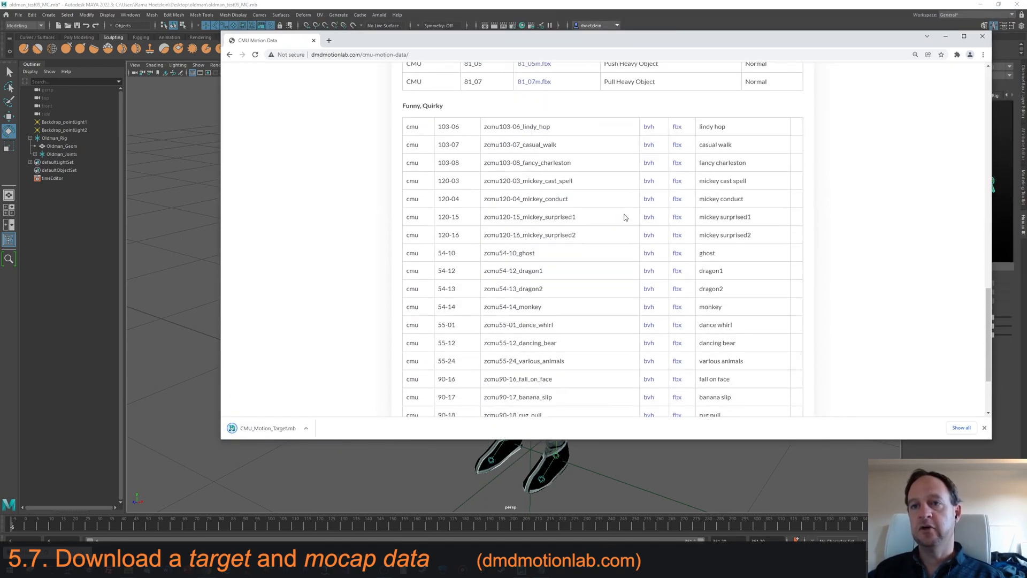
scroll(625, 216, down, 3)
scroll(706, 202, up, 5)
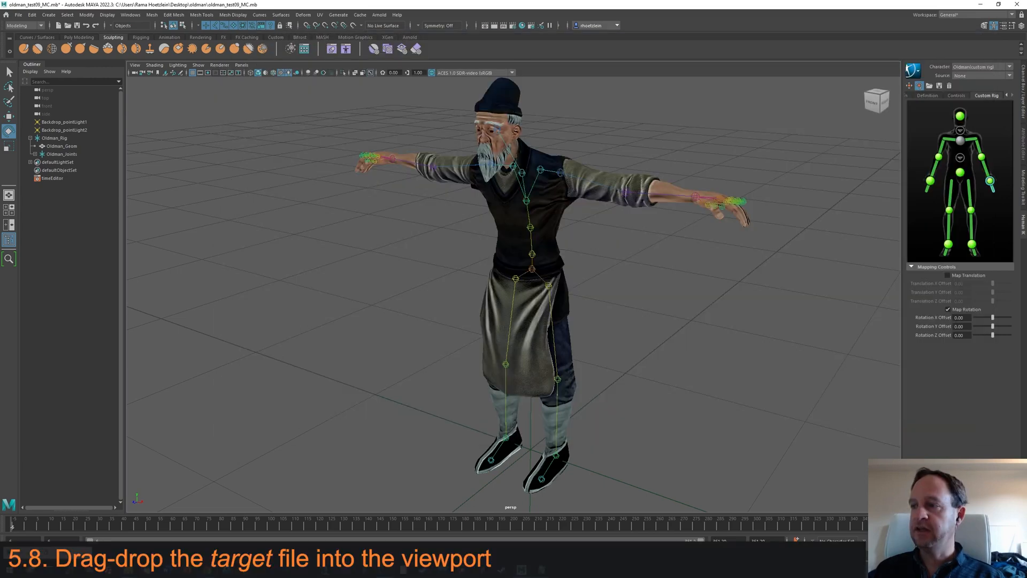
Step: Switch to Maya and import the downloaded CMU_Motion_Target.mb file into the oldman scene
drag(757, 420, 694, 326)
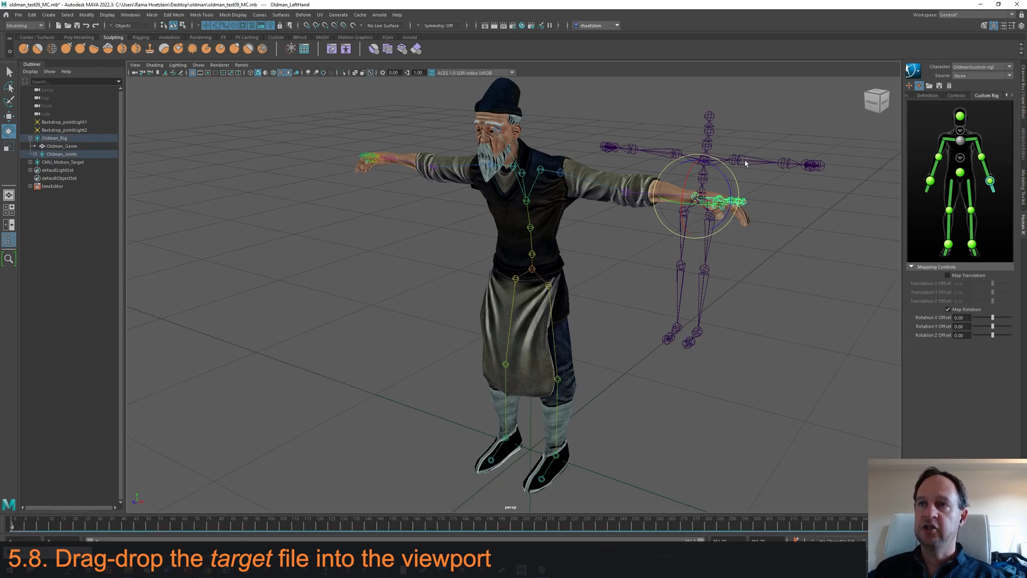
mouse_move(763, 219)
alt+mouse_down()
mouse_move(745, 220)
mouse_move(771, 205)
alt+mouse_up()
alt+middle_drag(772, 203, 722, 199)
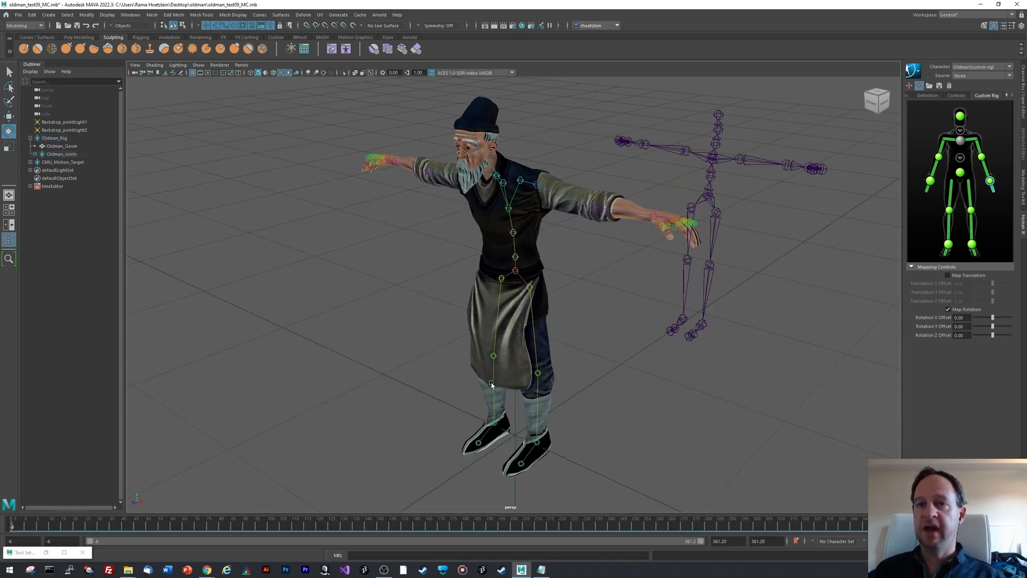
Step: Set the Oldman custom rig's HumanIK source to CMU_Motion_Character
click(1011, 76)
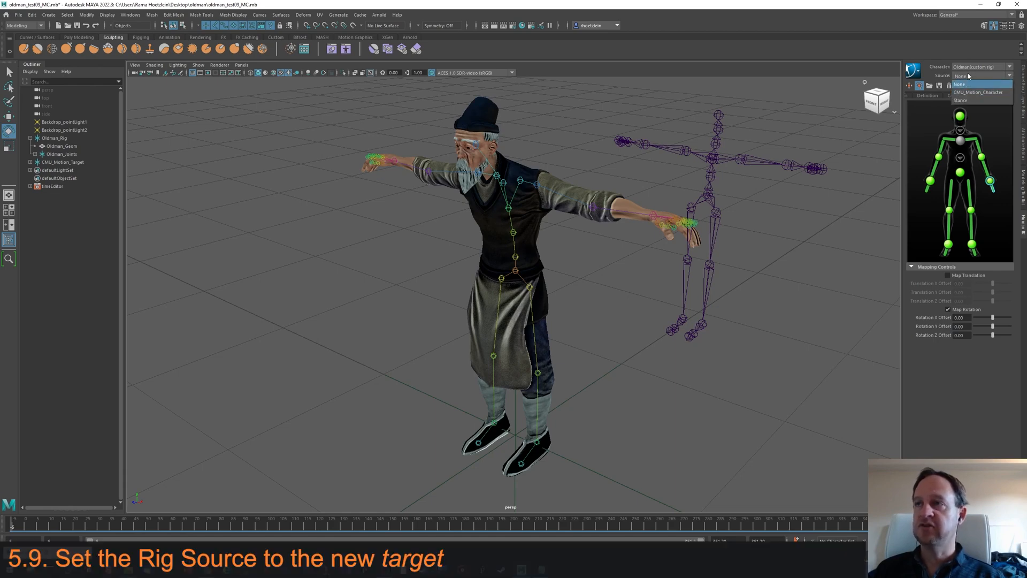
click(985, 95)
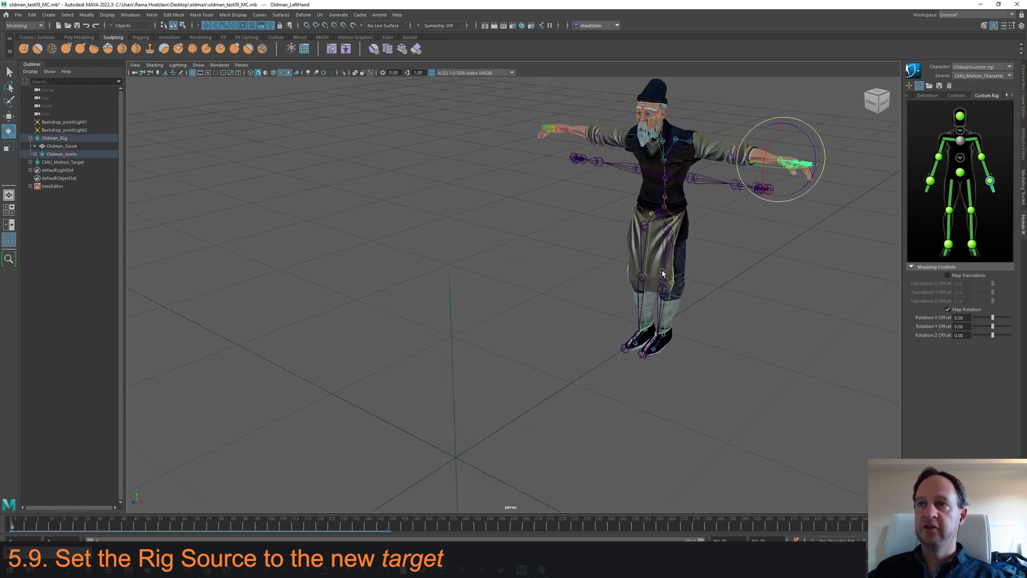
alt+middle_drag(662, 272, 646, 289)
mouse_move(669, 213)
alt+middle_down()
mouse_move(640, 232)
mouse_move(669, 205)
alt+middle_up()
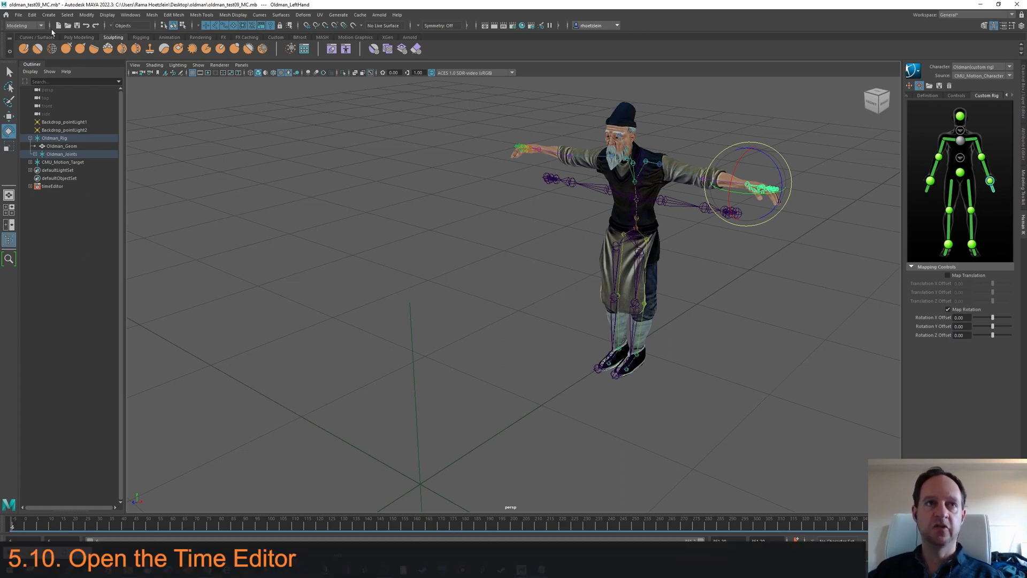
Step: Switch to the Animation menu set and open the Time Editor
key(F4)
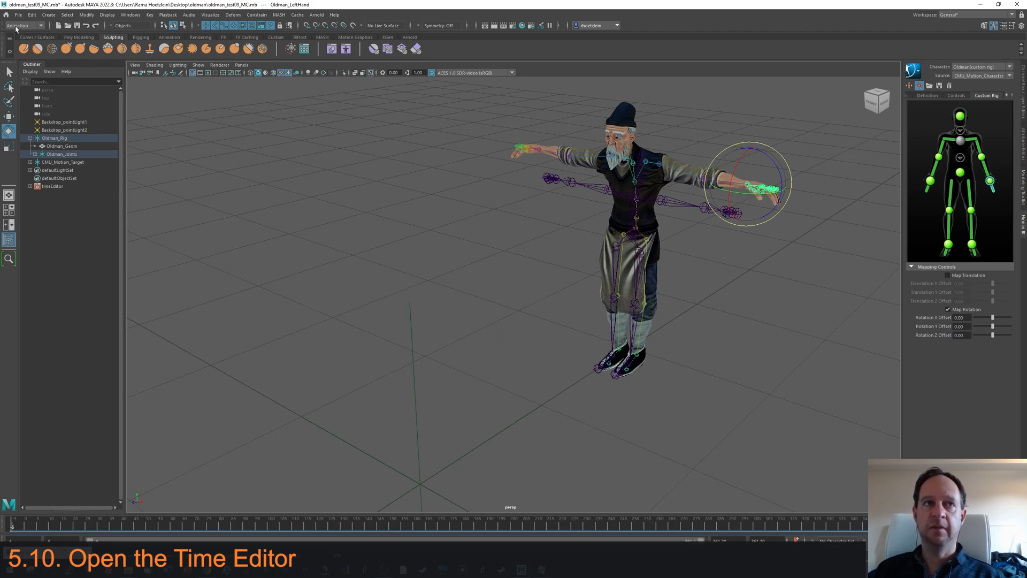
click(130, 16)
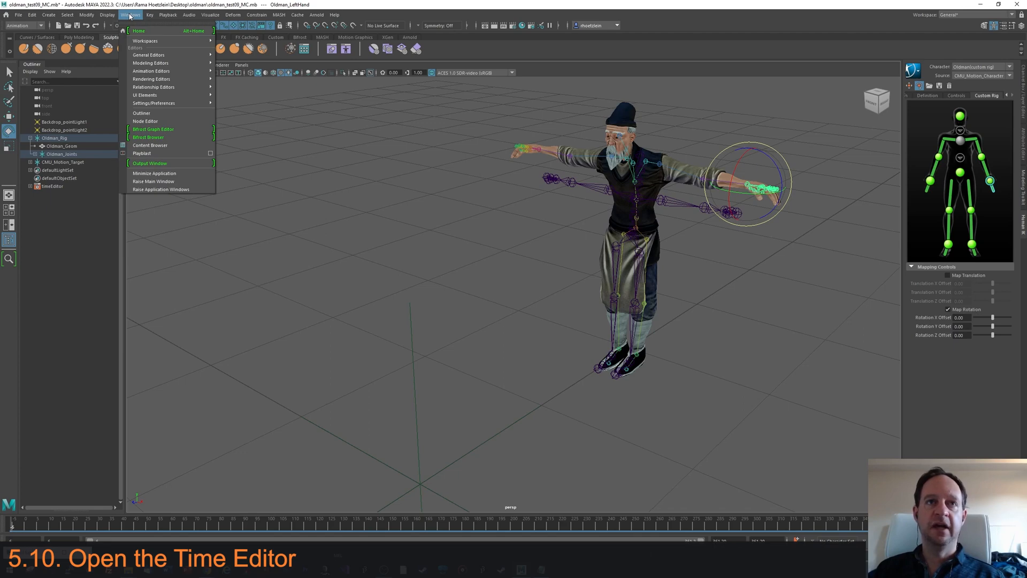
mouse_move(154, 70)
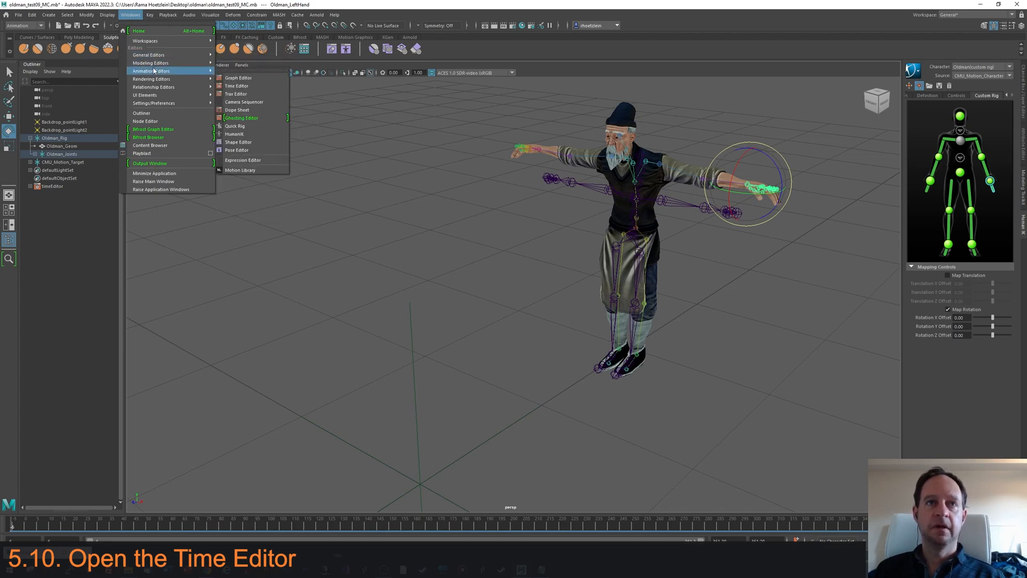
click(236, 85)
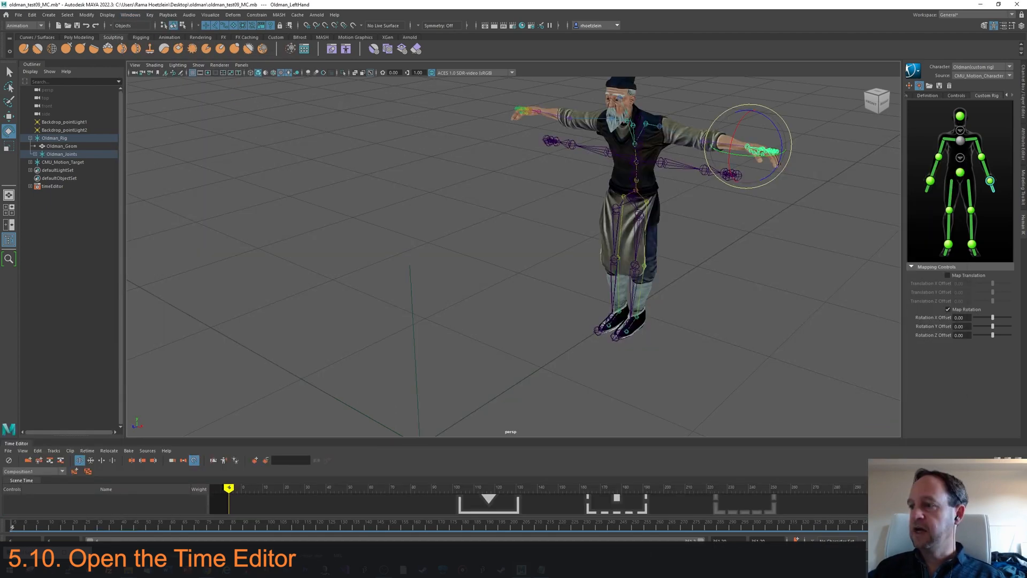
Step: Import the zcmu55_01_dance_whirl FBX motion into the Time Editor with the BVH namespace and shift its clip to start at about frame 2
drag(560, 504, 265, 520)
drag(663, 283, 521, 220)
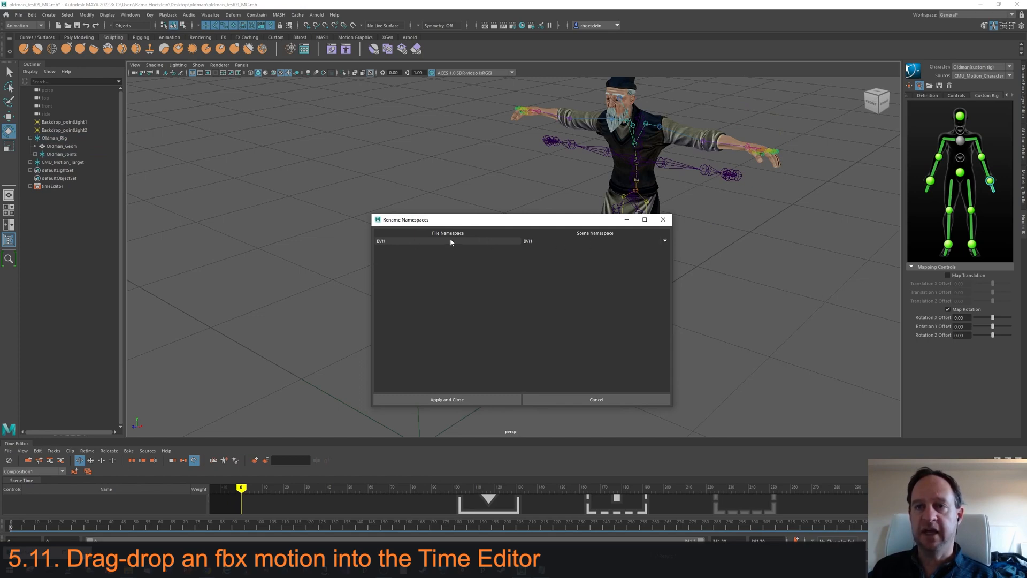
click(447, 400)
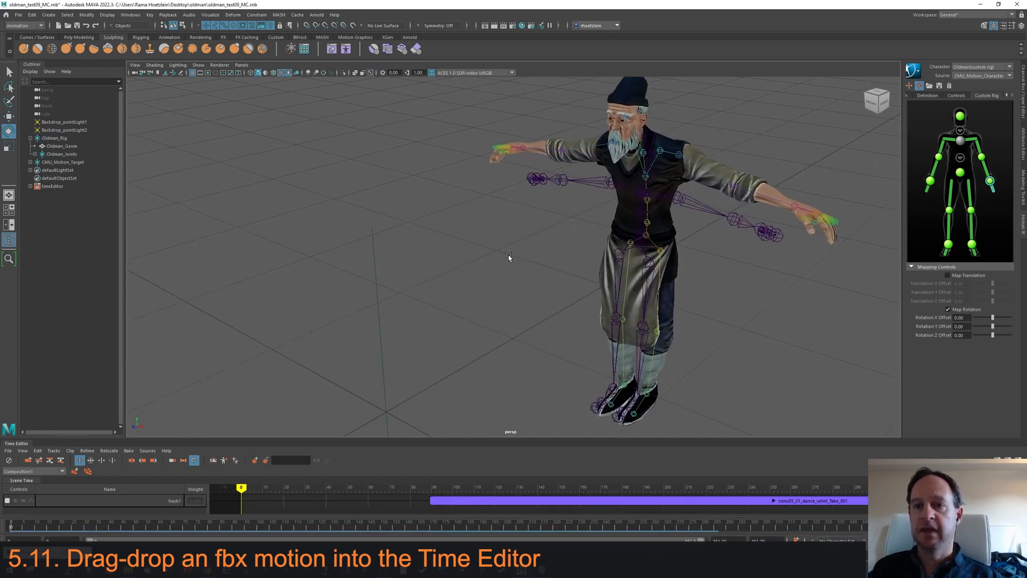
alt+middle_drag(508, 257, 499, 240)
drag(516, 496, 287, 488)
alt+middle_drag(582, 246, 567, 283)
scroll(569, 267, down, 1)
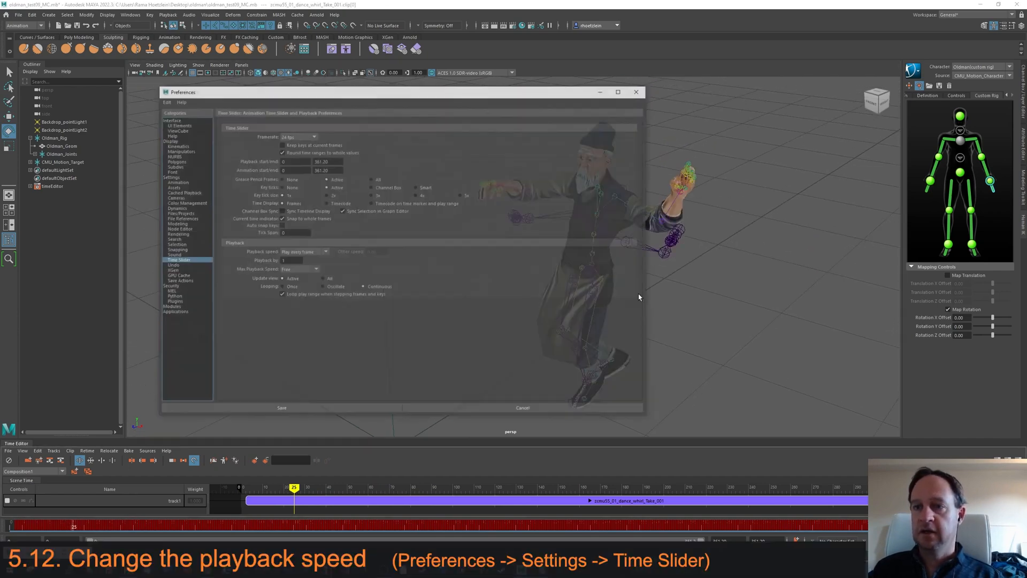
Step: Set the playback speed to 24 fps x 1 in the Time Slider preferences and save them
click(325, 251)
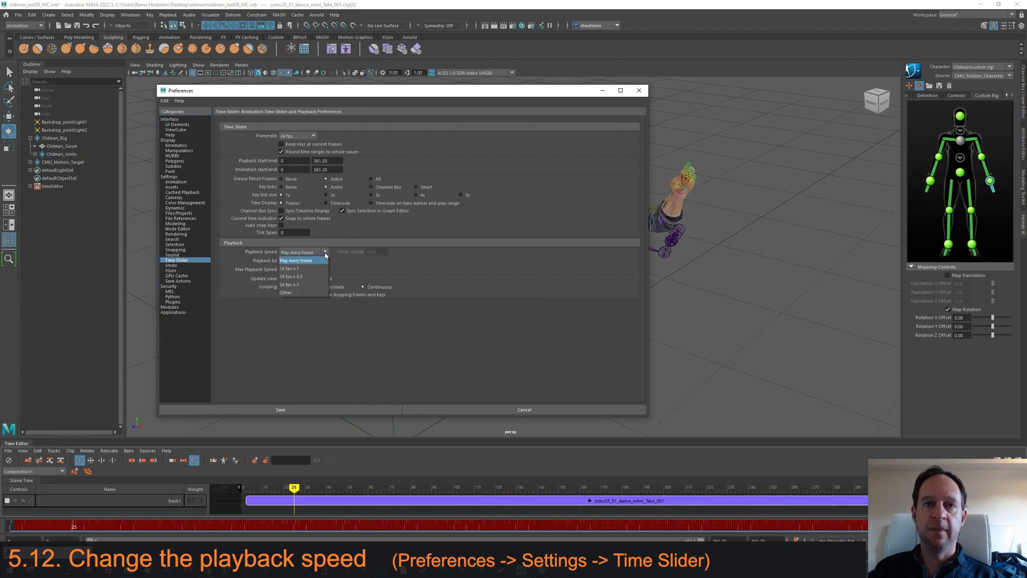
click(300, 269)
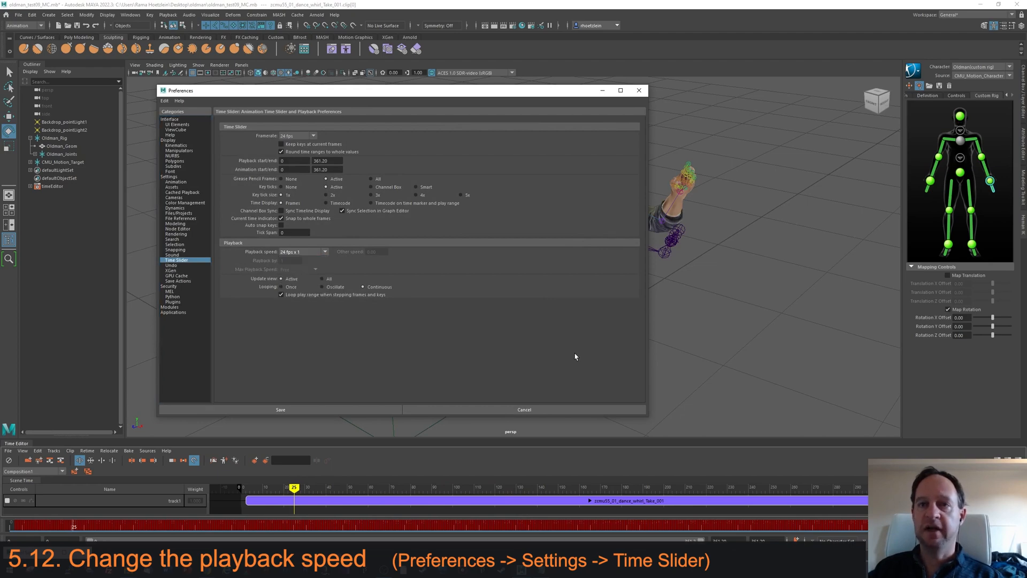
click(377, 410)
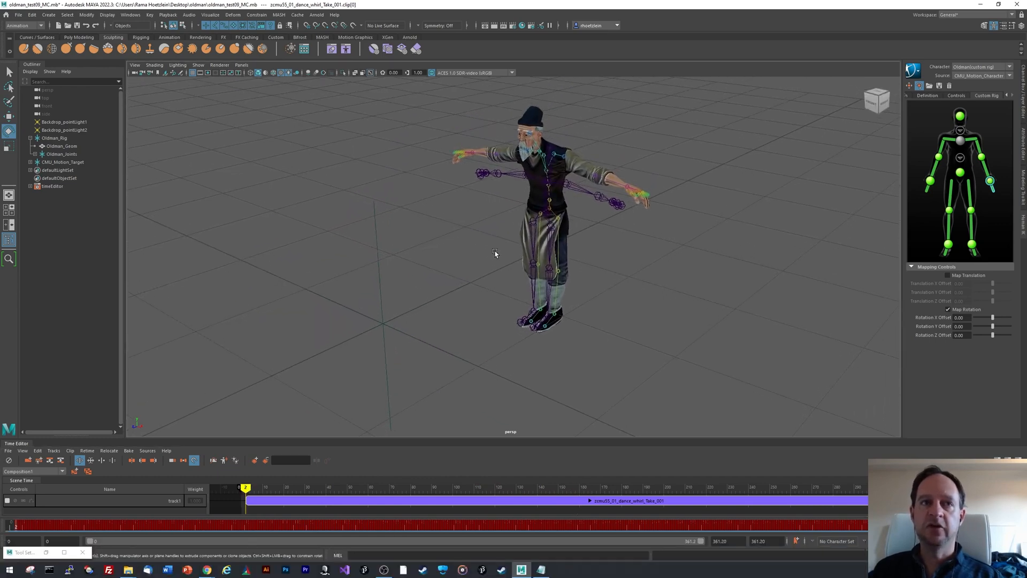
Step: Examine the transform attributes of Oldman_Geom, and select Oldman_Joints to compare
mouse_move(437, 253)
alt+middle_down()
mouse_move(473, 236)
mouse_move(454, 250)
alt+middle_up()
scroll(473, 233, down, 2)
alt+drag(454, 250, 344, 222)
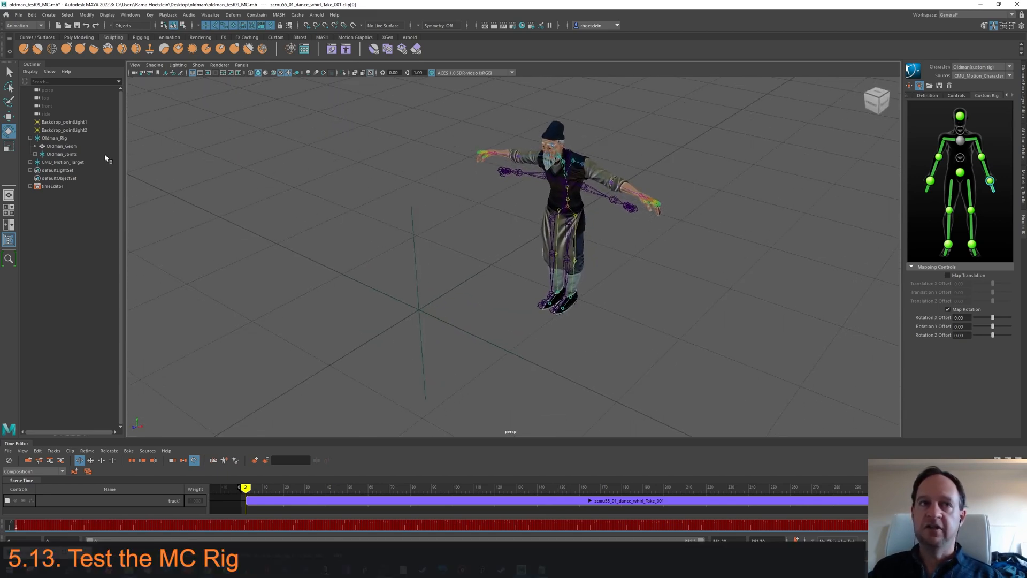
click(67, 145)
click(1022, 142)
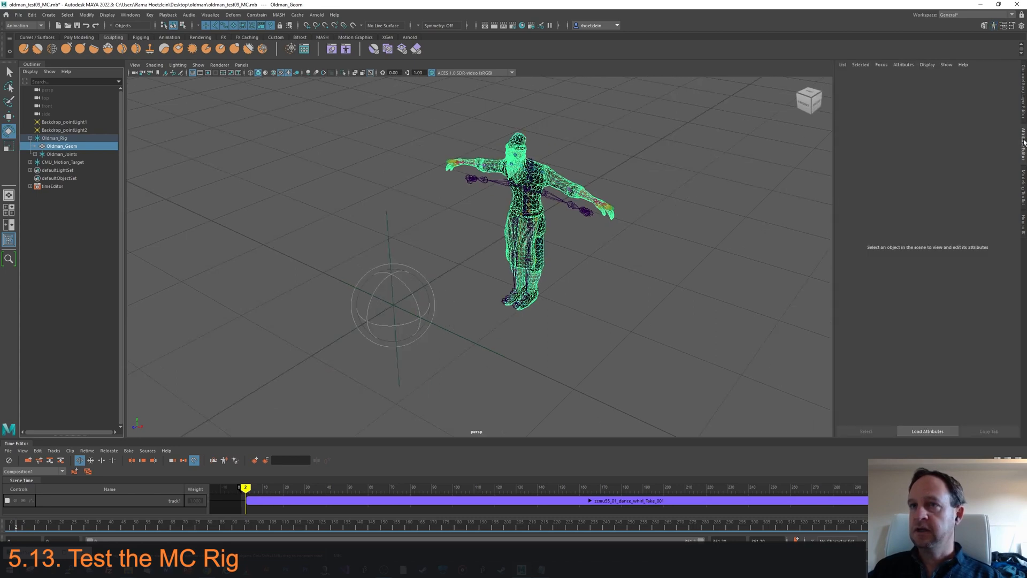
click(860, 79)
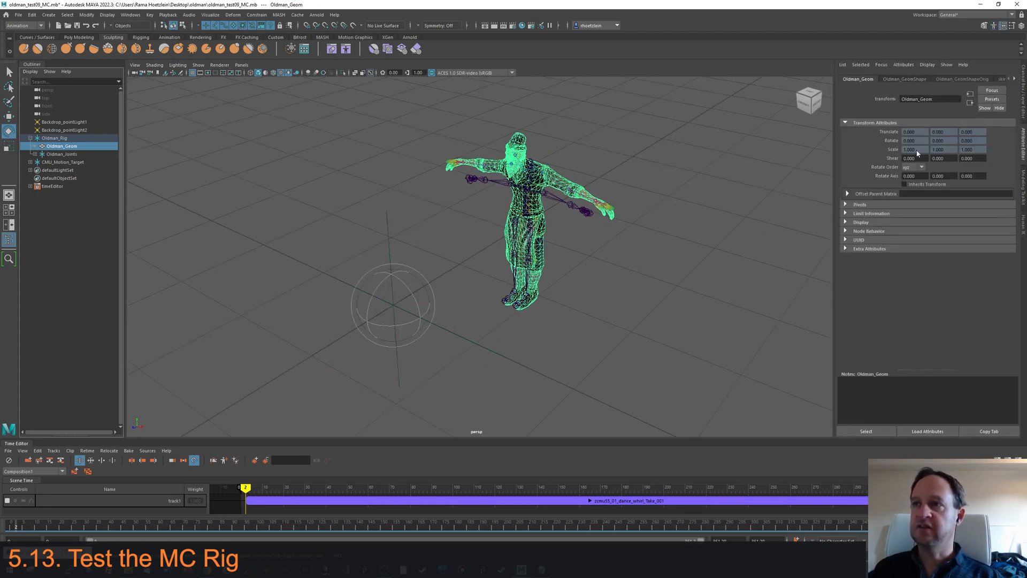
click(81, 154)
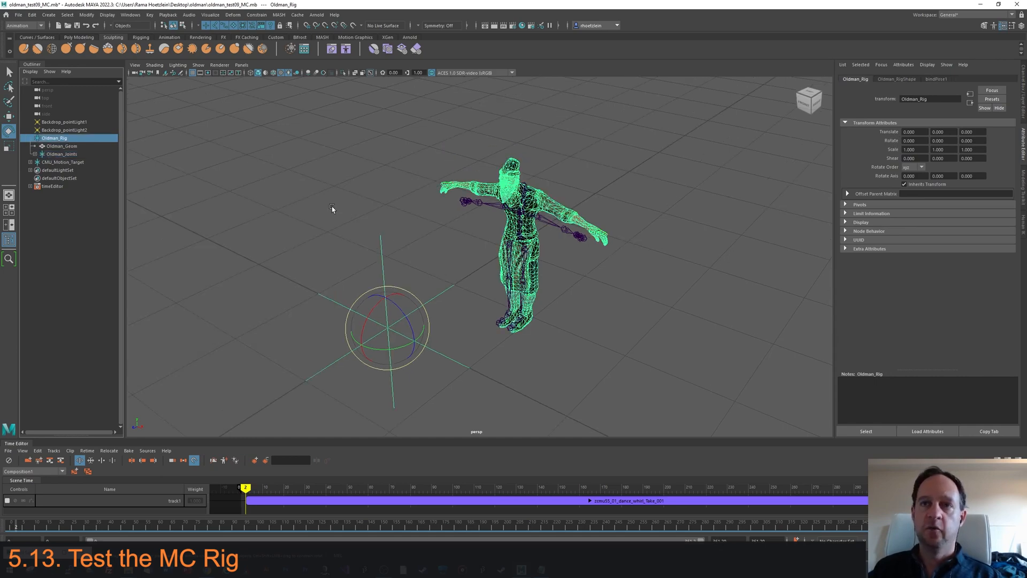
Step: Move Oldman_Rig to about X -2.19 and Z -0.87, and hide CMU_Motion_Target
alt+drag(458, 252, 495, 268)
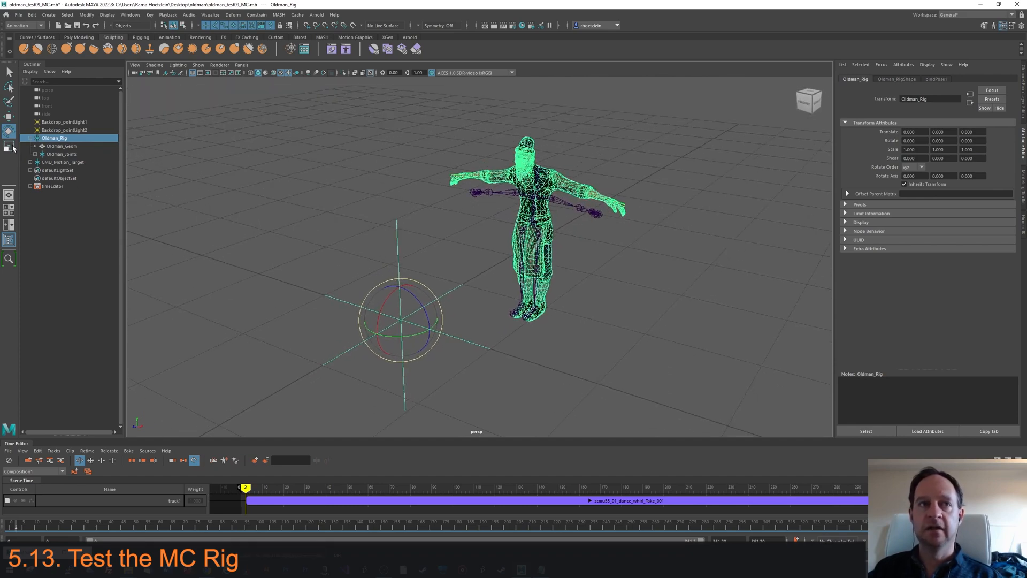
click(8, 115)
drag(410, 327, 315, 254)
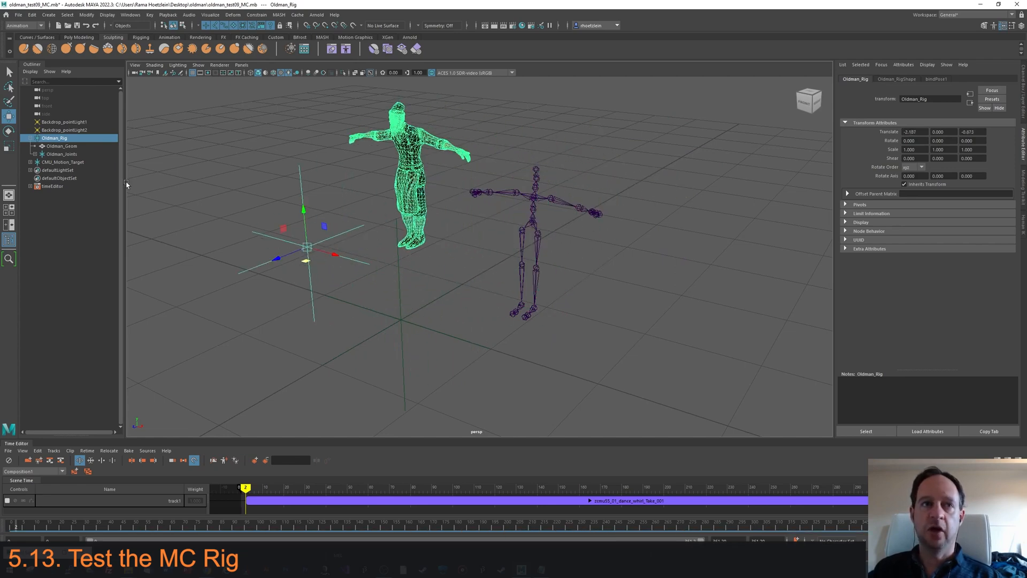
click(62, 162)
key(ctrl+h)
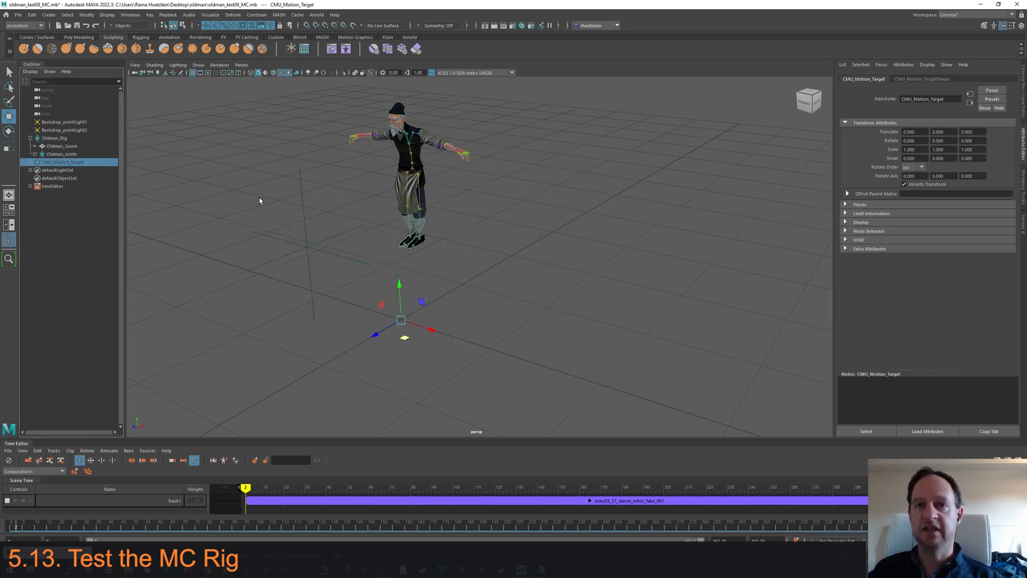
Step: Move Oldman_Joints to about X 1.67 and Z 0.34, and rotate it about 44.4 degrees around Y
click(385, 269)
click(307, 246)
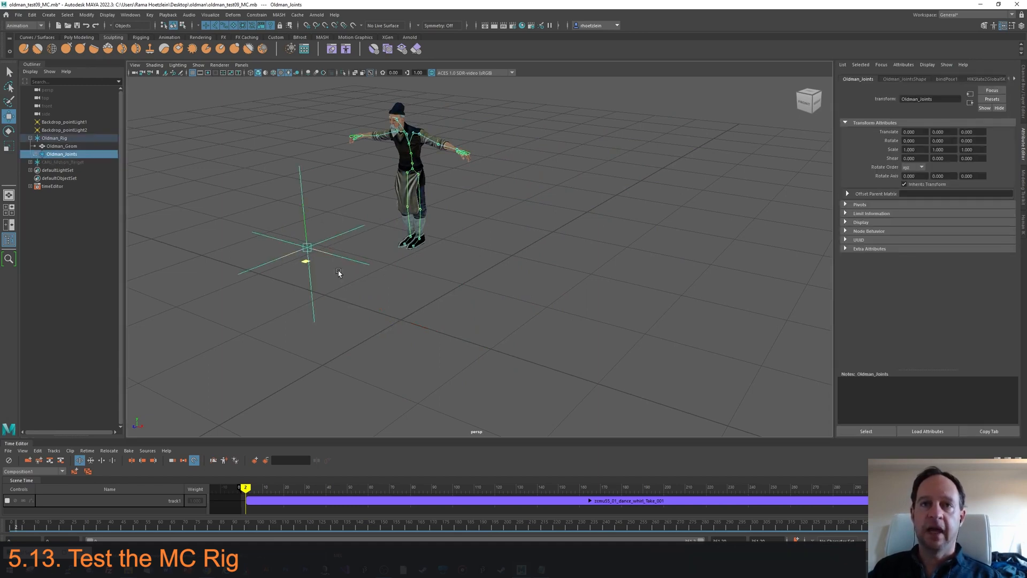
drag(337, 270, 500, 264)
click(9, 131)
click(543, 290)
alt+drag(544, 291, 519, 290)
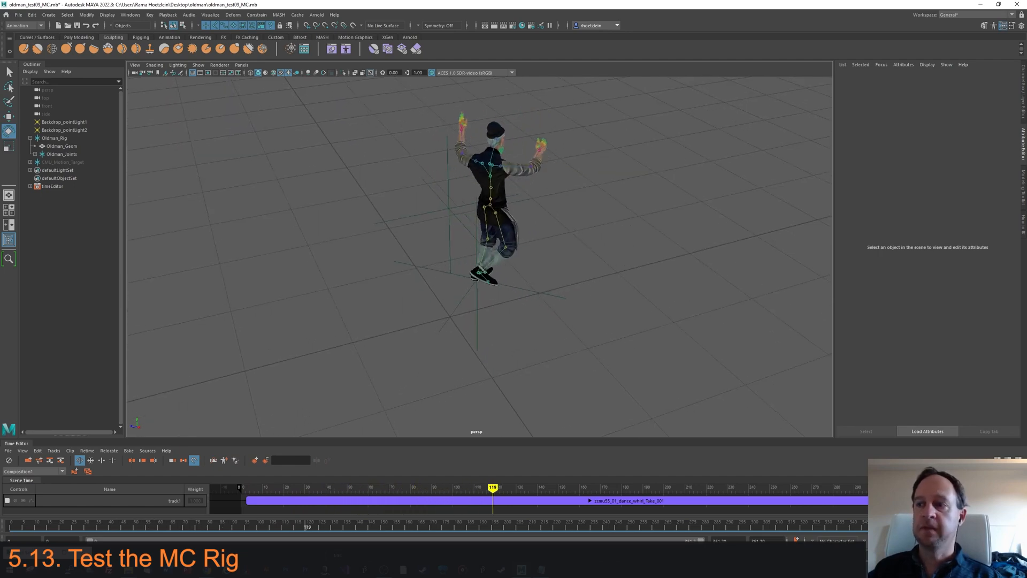
Step: Shift the zcmu55_01_dance_whirl clip about 7 frames earlier in the Time Editor
drag(454, 498, 439, 498)
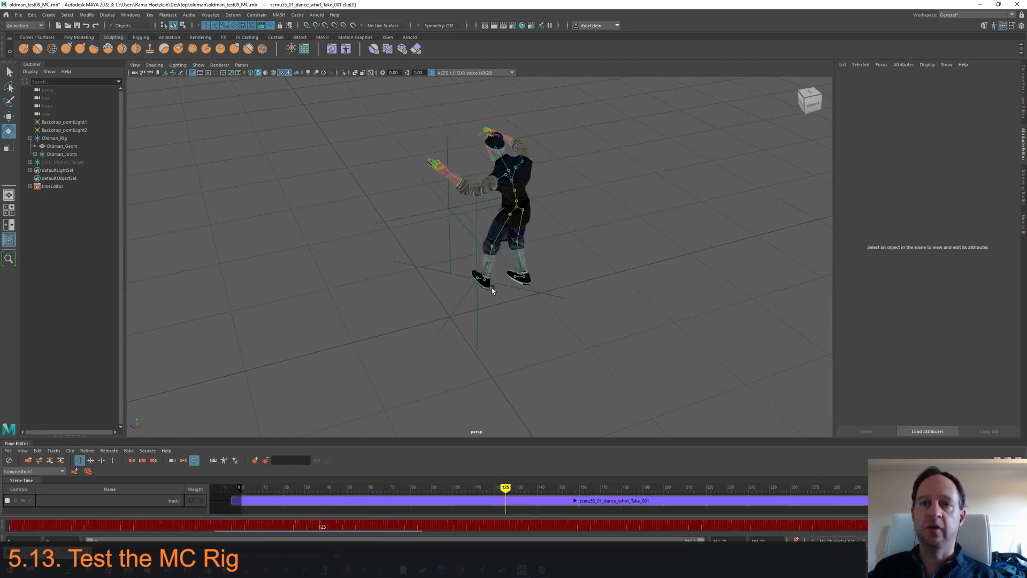
Step: Scale the whole Oldman_Rig uniformly to about 1.51
click(487, 284)
click(8, 147)
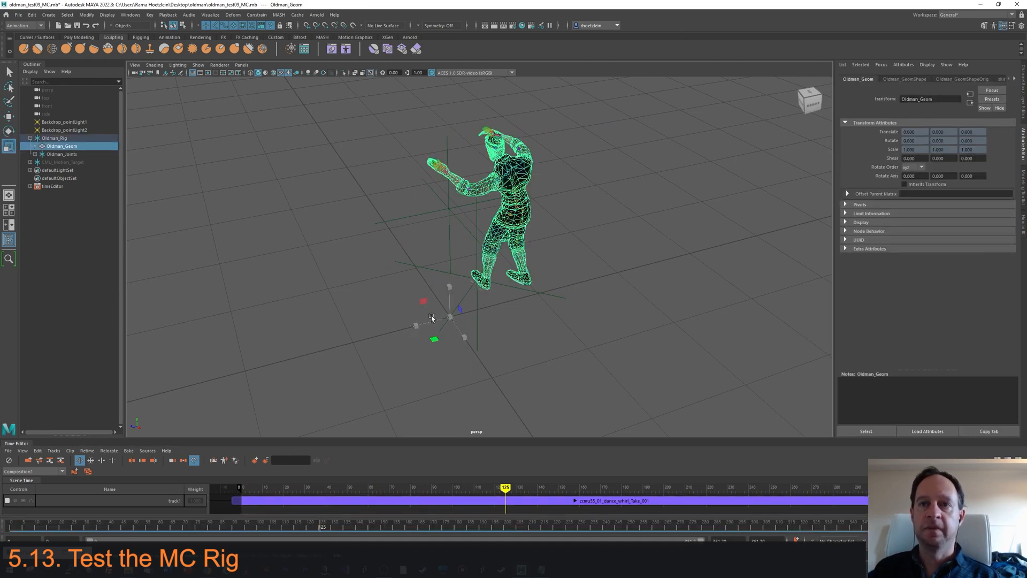
click(243, 248)
click(59, 138)
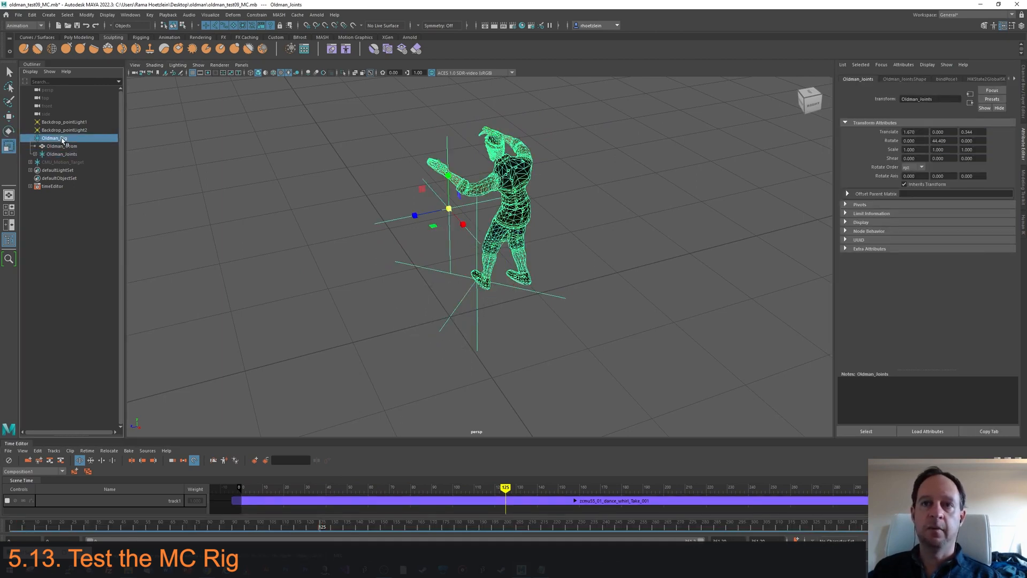
drag(449, 208, 447, 304)
scroll(447, 304, down, 1)
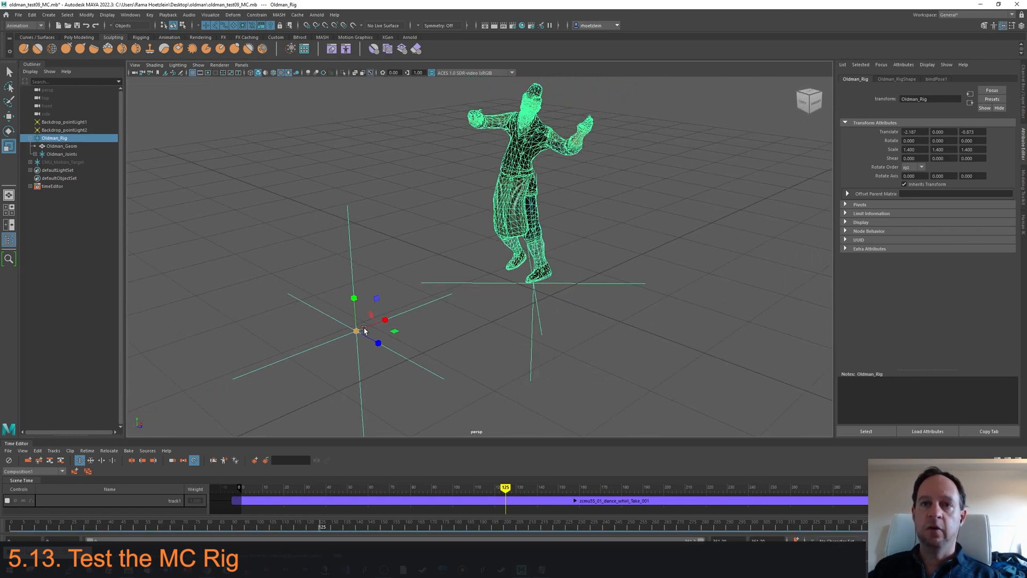
drag(357, 331, 428, 298)
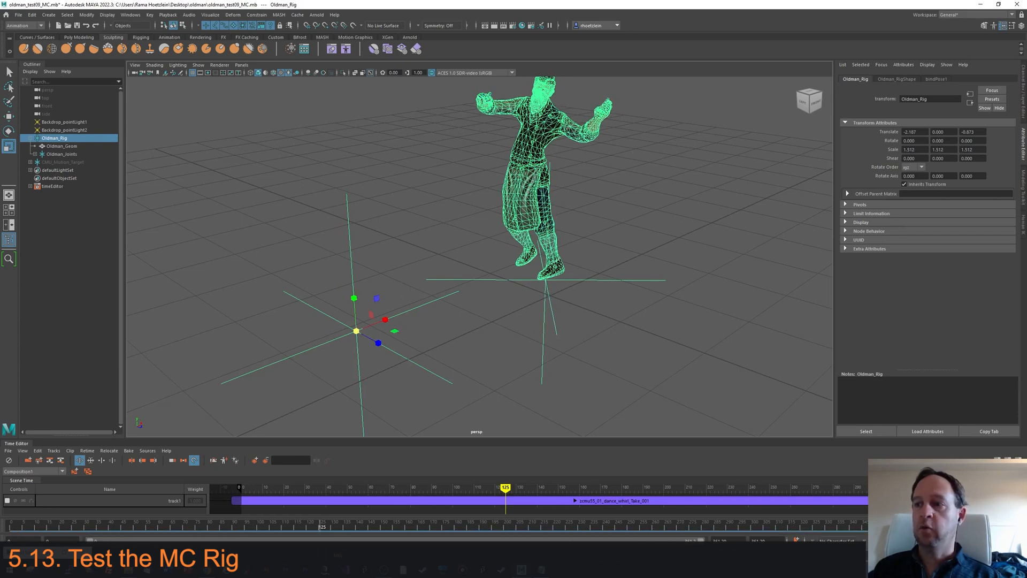
Step: Play the dance animation to check the motion of the scaled Oldman_Rig
click(980, 526)
alt+middle_drag(601, 232, 596, 271)
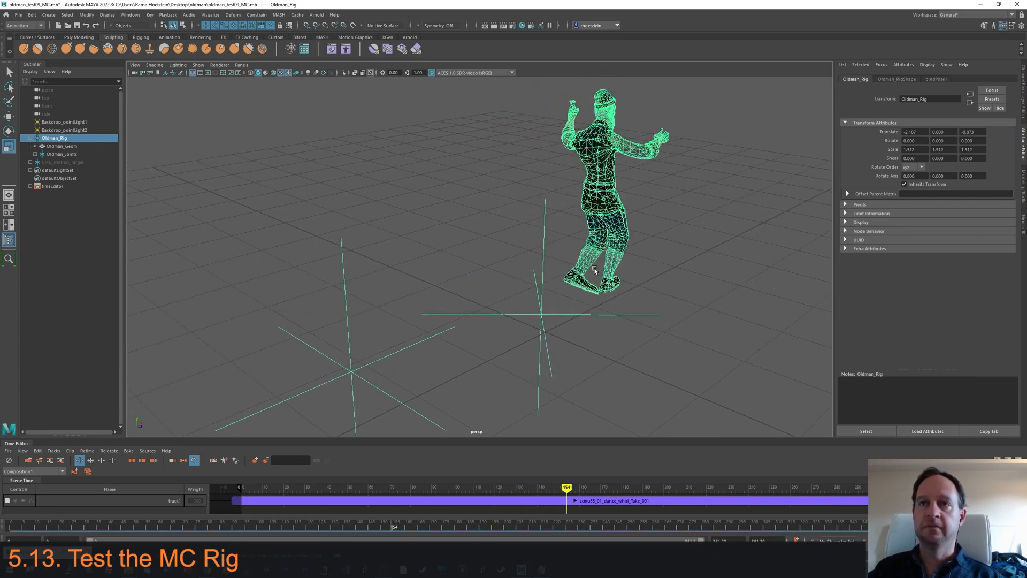
scroll(577, 275, down, 1)
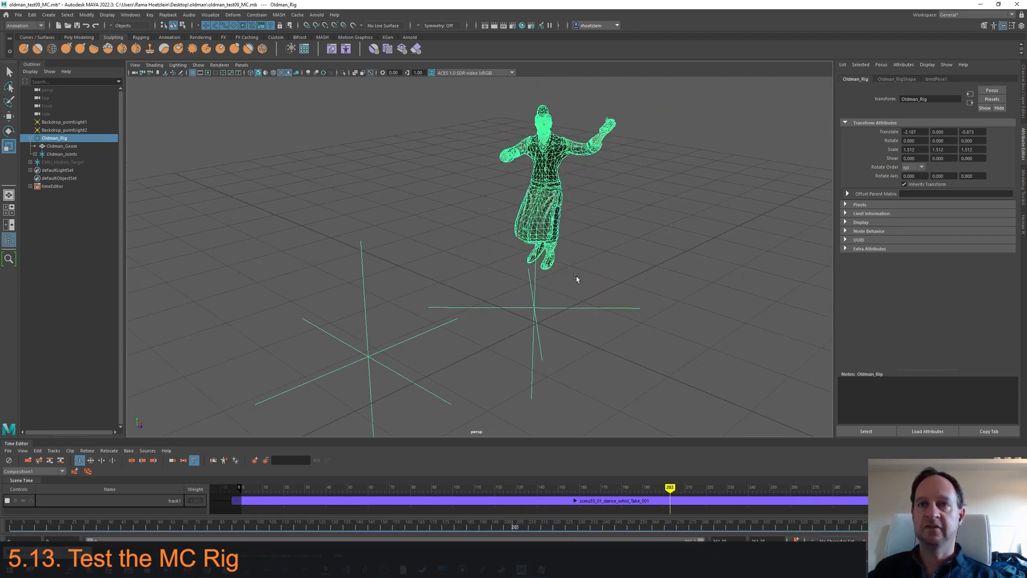